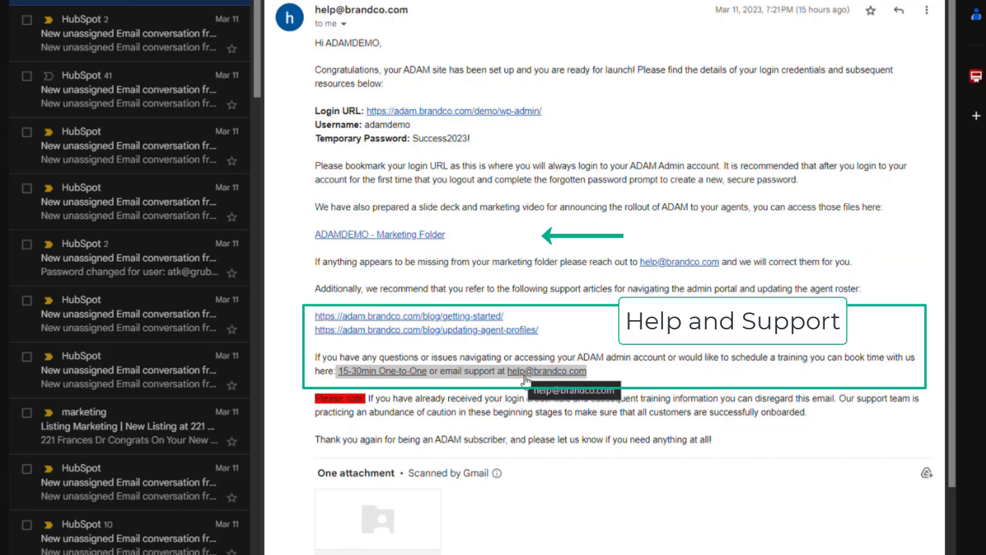
Step: Open the context menu for the Login URL link in the ADAM welcome email
{"action": "right_click", "coordinate": [541, 113]}
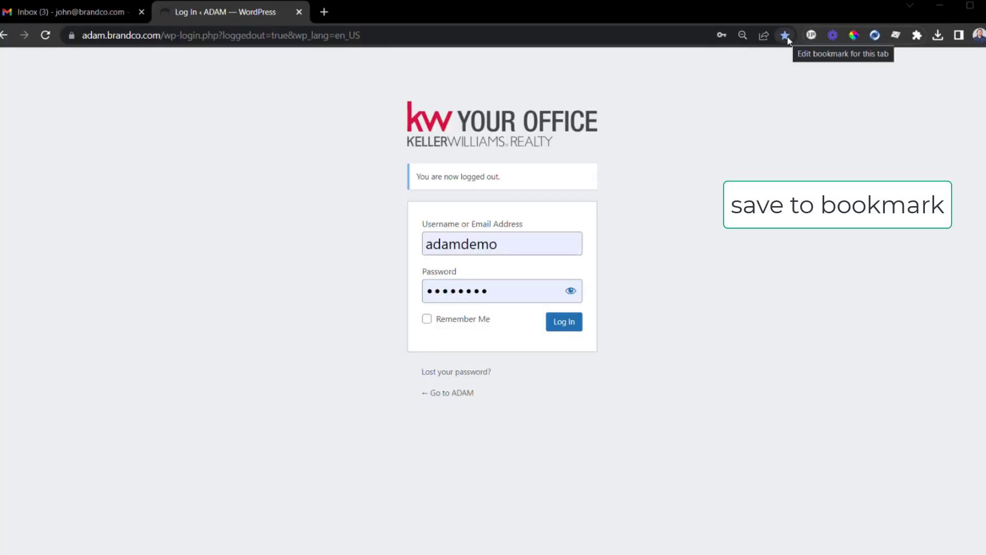
Step: Bookmark the ADAM login page, then sign in, logging out and back in once
{"action": "left_click", "coordinate": [785, 36]}
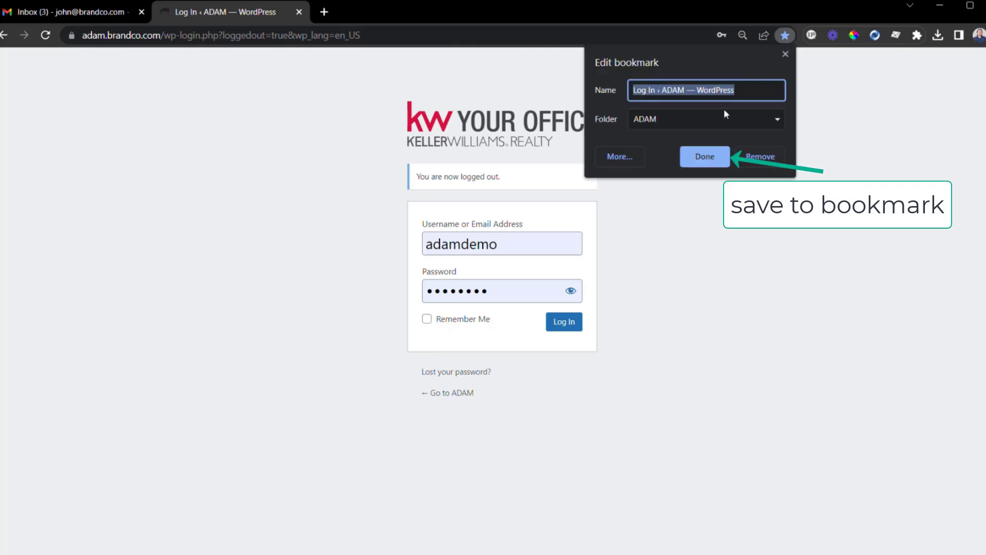
{"action": "left_click", "coordinate": [706, 157]}
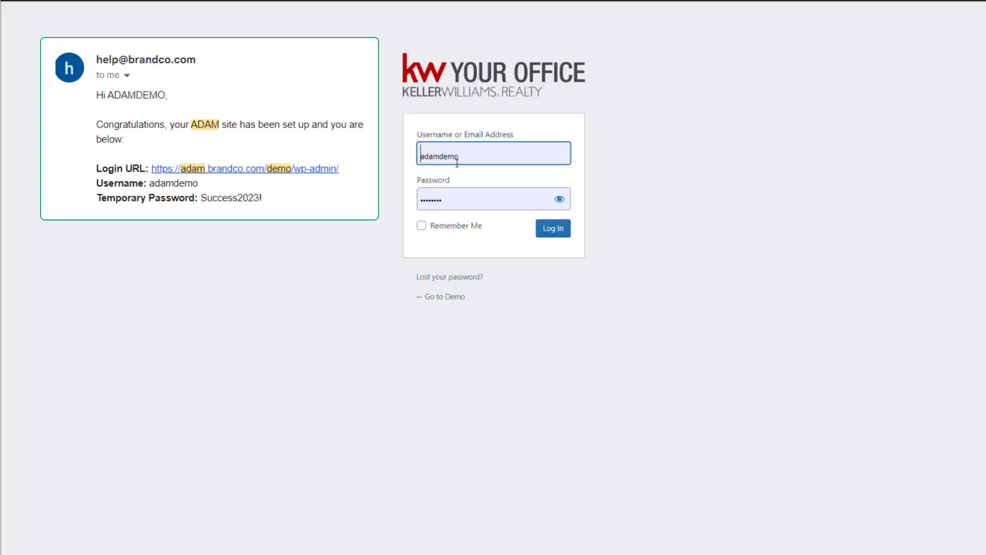
{"action": "left_click", "coordinate": [548, 234]}
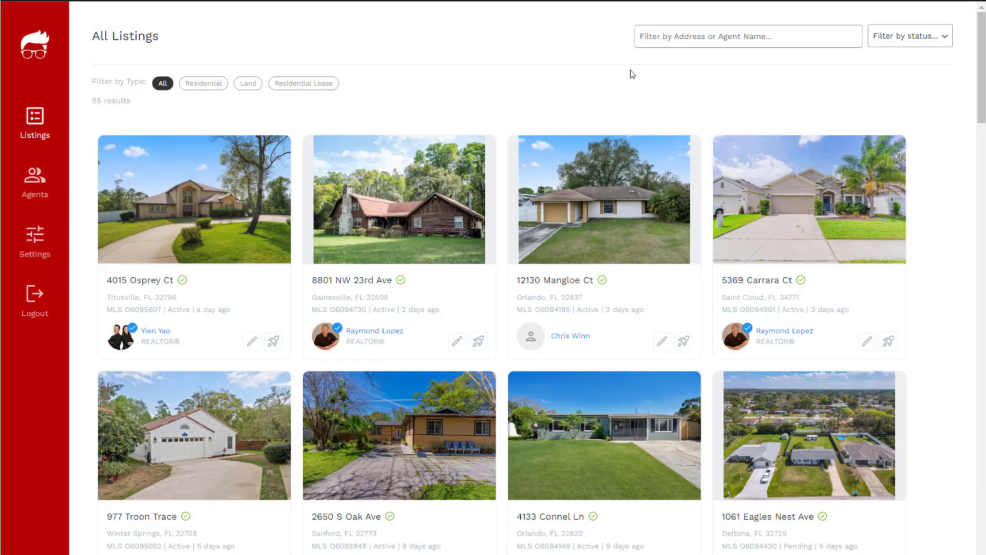
{"action": "left_click", "coordinate": [42, 307]}
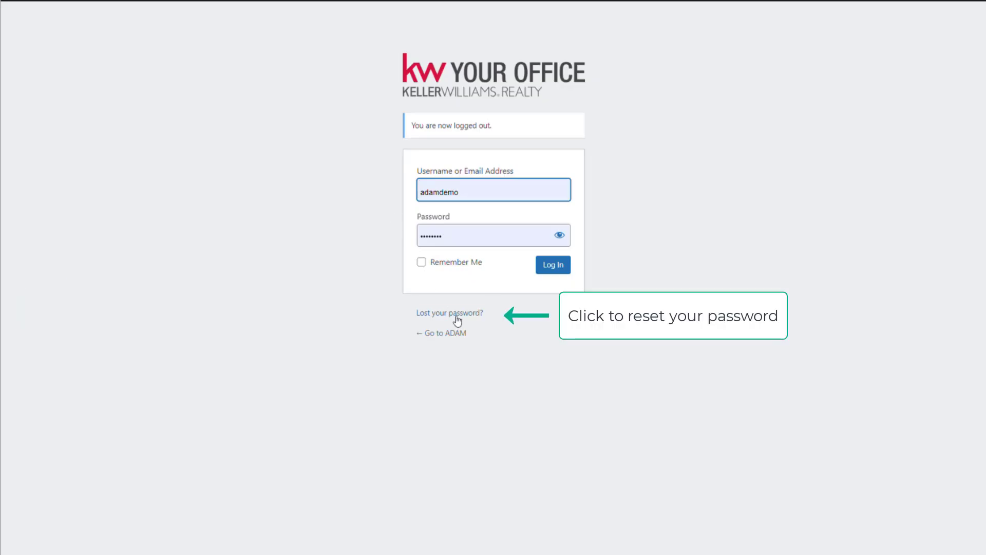
{"action": "left_click", "coordinate": [551, 269]}
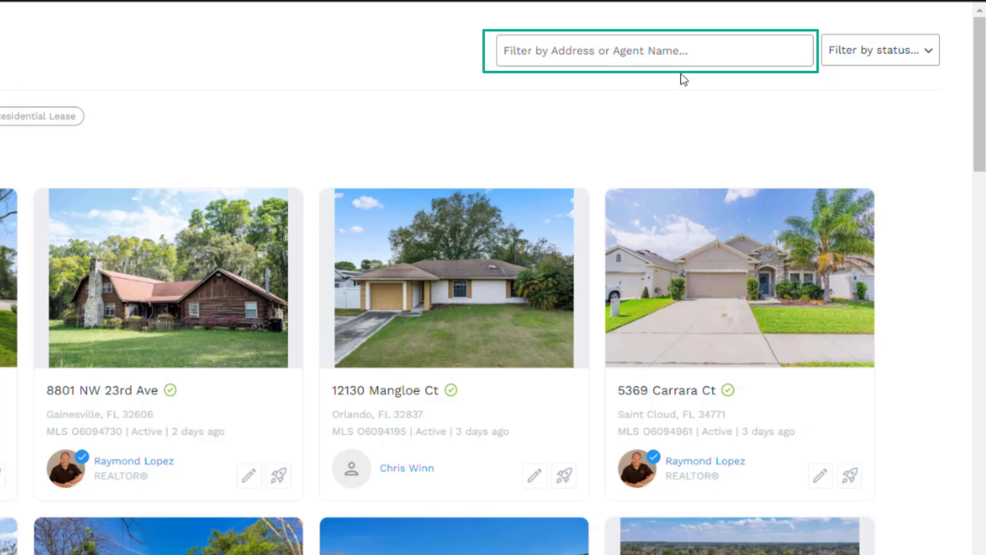
Step: Show the All Listings 'Filter by status' choices: active, pending and sold
{"action": "left_click", "coordinate": [872, 61]}
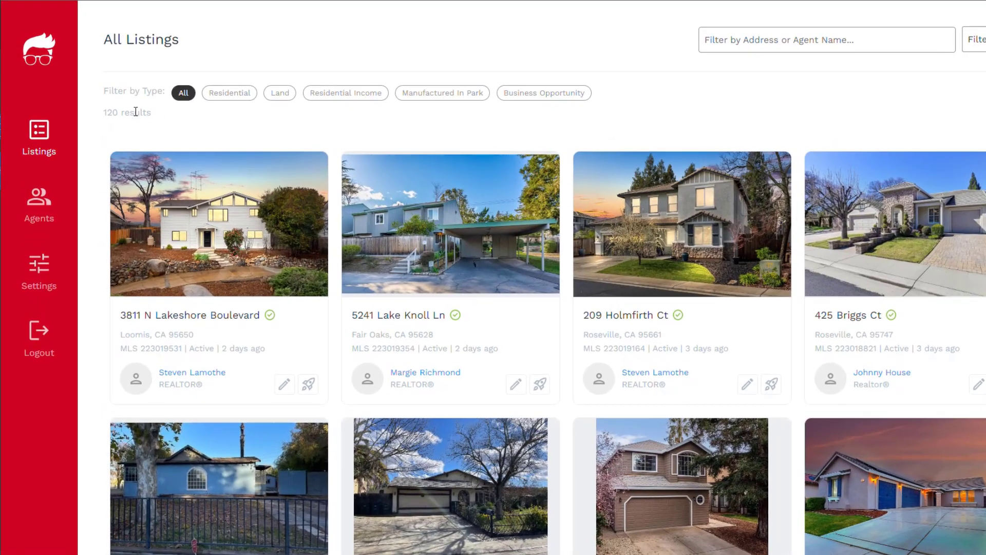
{"action": "left_click_drag", "start_coordinate": [137, 101], "coordinate": [91, 102]}
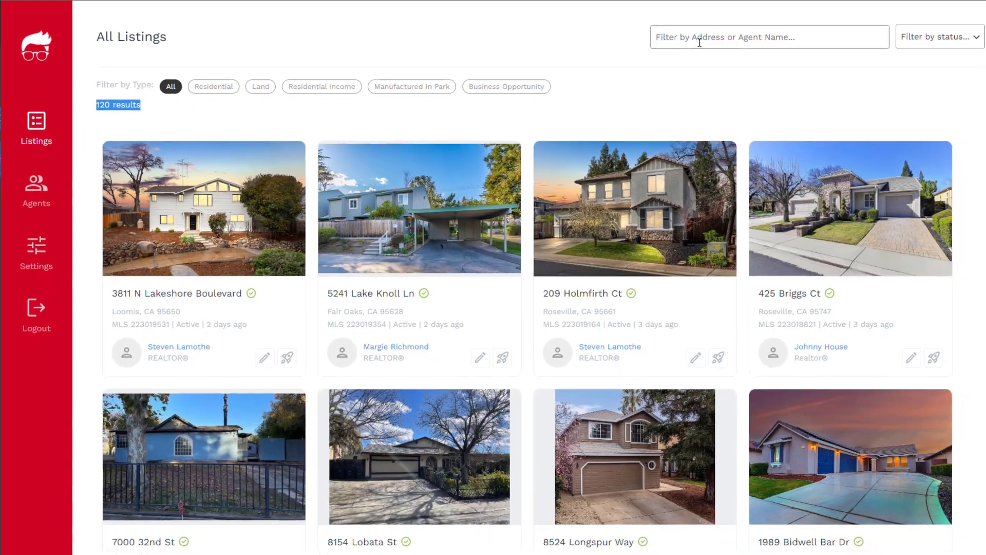
{"action": "left_click", "coordinate": [752, 46]}
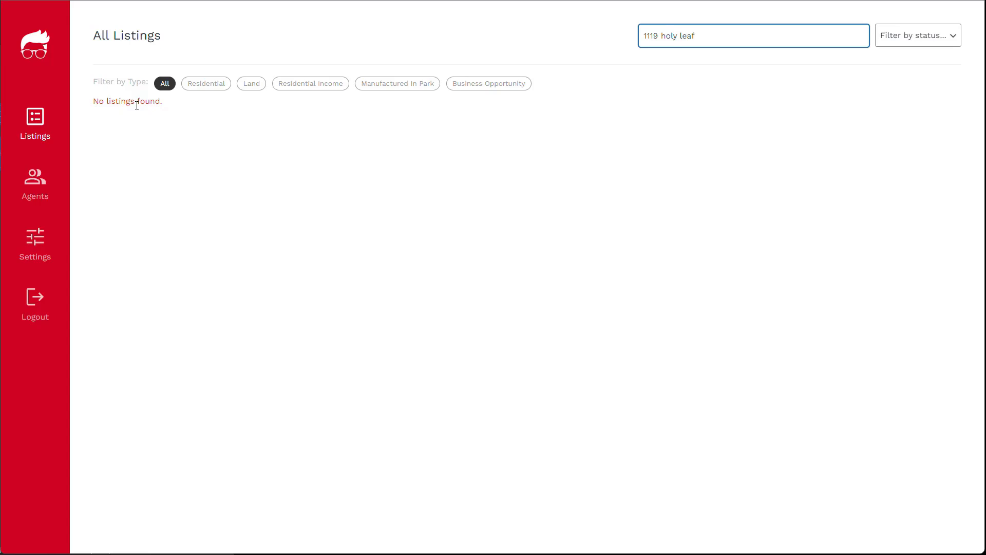
{"action": "left_click", "coordinate": [40, 126]}
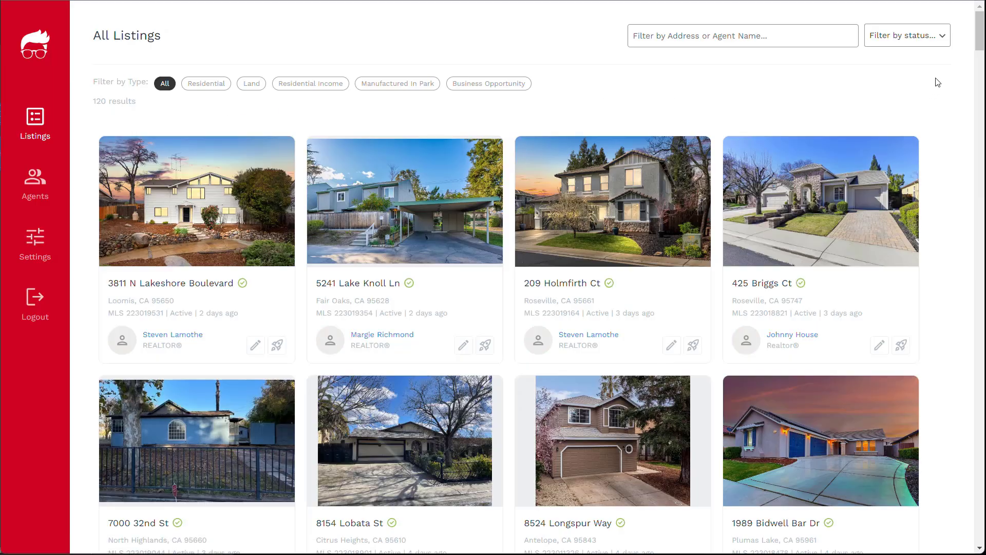
{"action": "left_click_drag", "start_coordinate": [981, 45], "coordinate": [960, 551]}
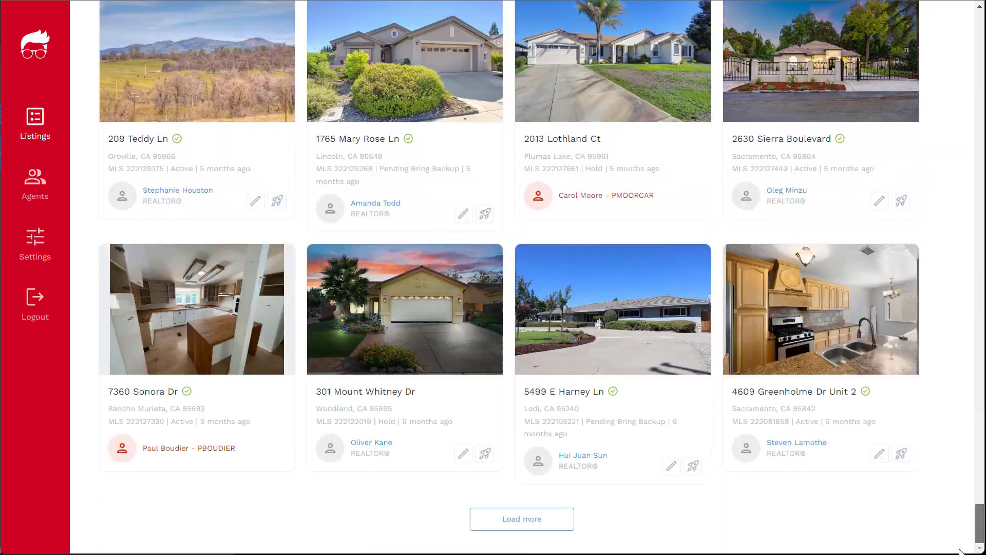
{"action": "left_click", "coordinate": [528, 528]}
{"action": "left_click_drag", "start_coordinate": [980, 483], "coordinate": [960, 2]}
{"action": "left_click", "coordinate": [782, 34]}
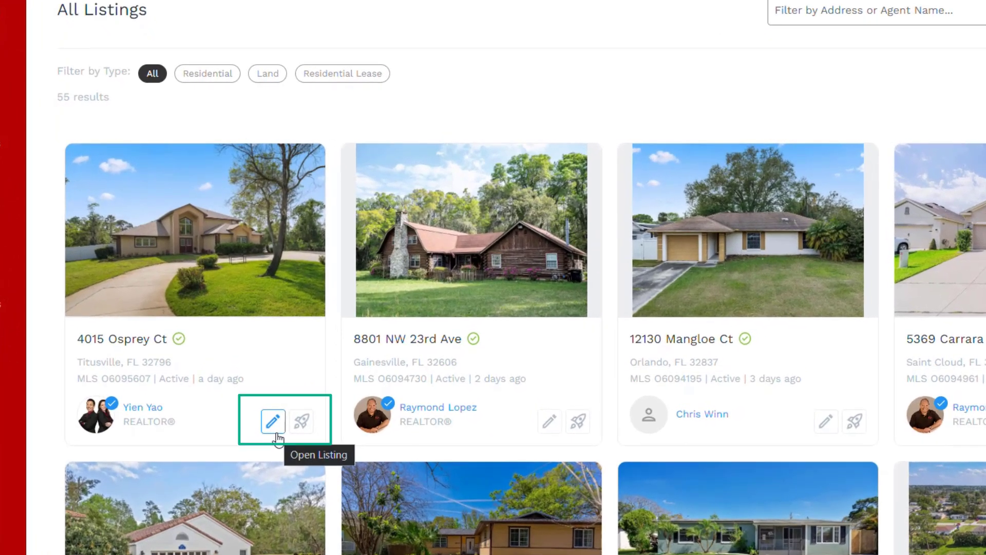
{"action": "left_click", "coordinate": [301, 429]}
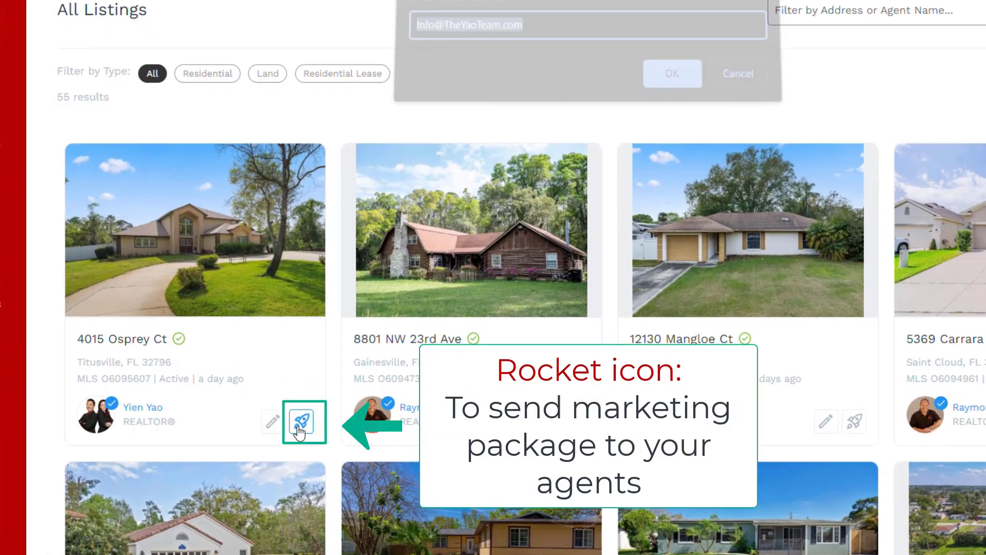
{"action": "left_click", "coordinate": [539, 38]}
{"action": "type", "text": ", another@email.com"}
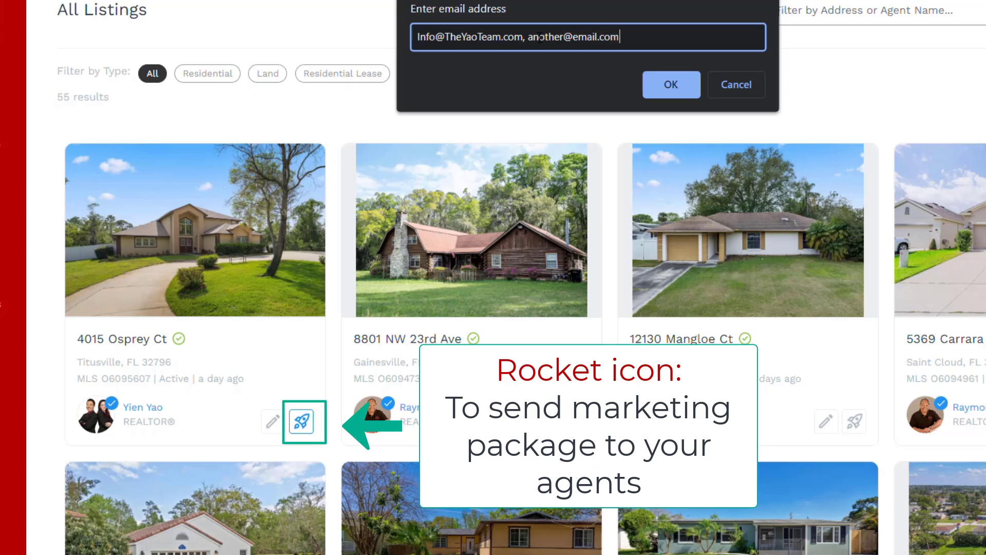
{"action": "type", "text": ", third"}
{"action": "type", "text": "@email.c"}
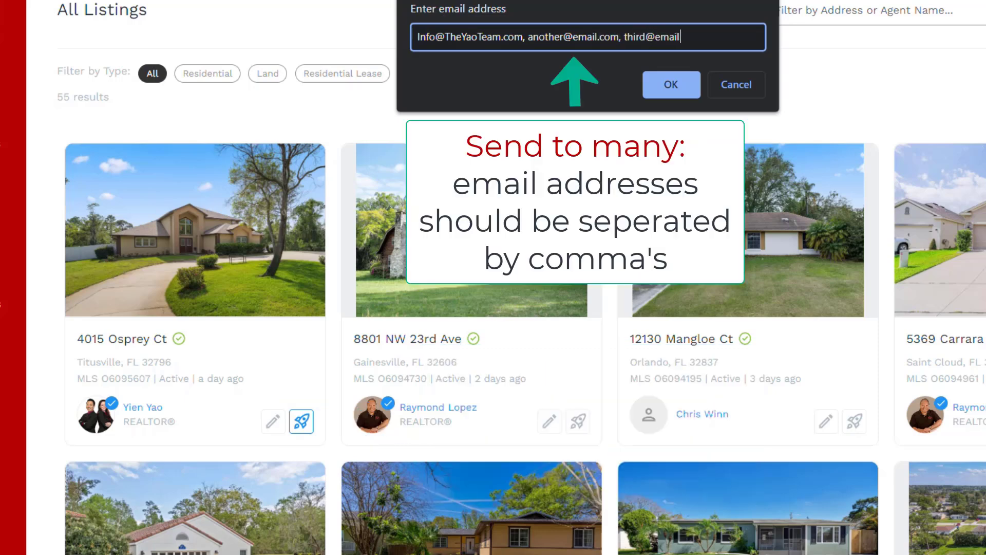
{"action": "type", "text": "om"}
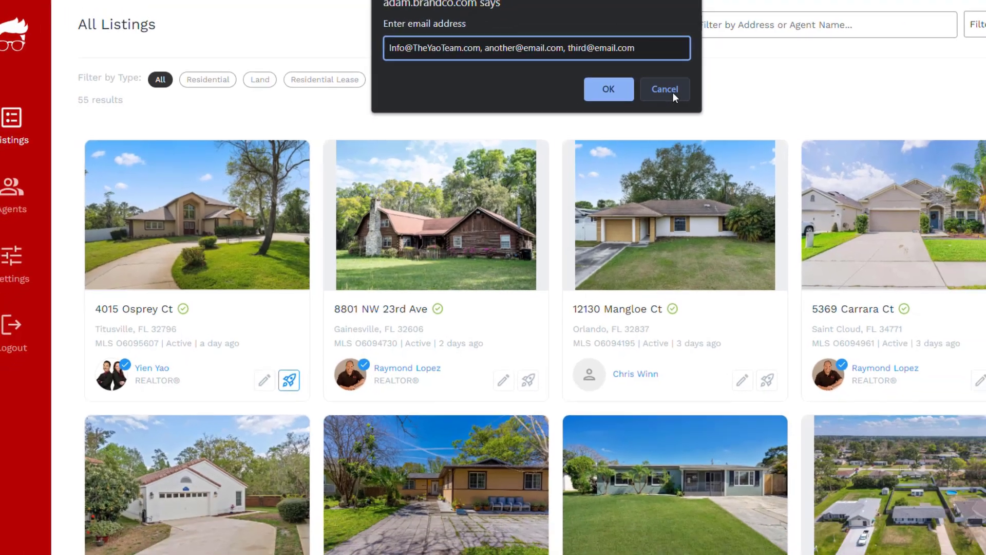
{"action": "left_click", "coordinate": [745, 88]}
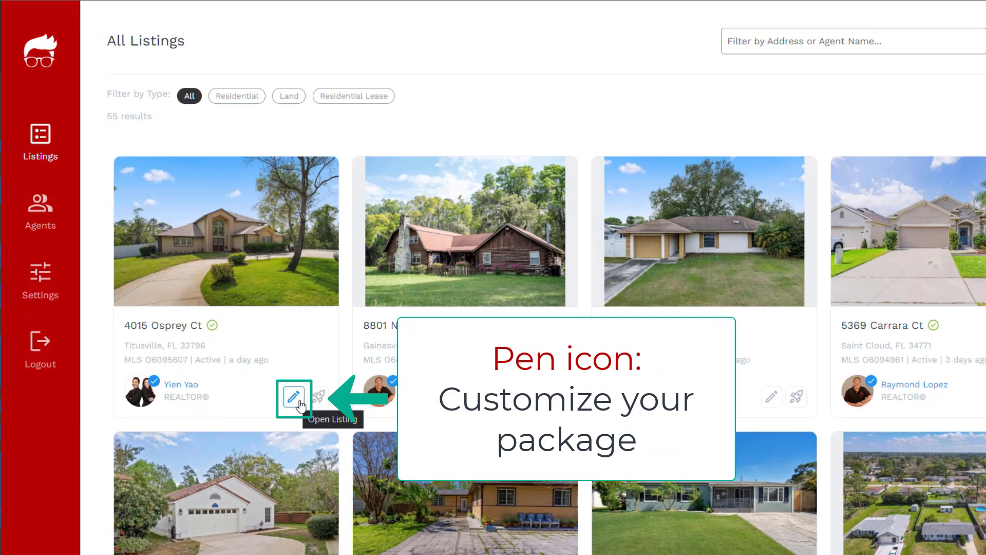
{"action": "left_click", "coordinate": [294, 404]}
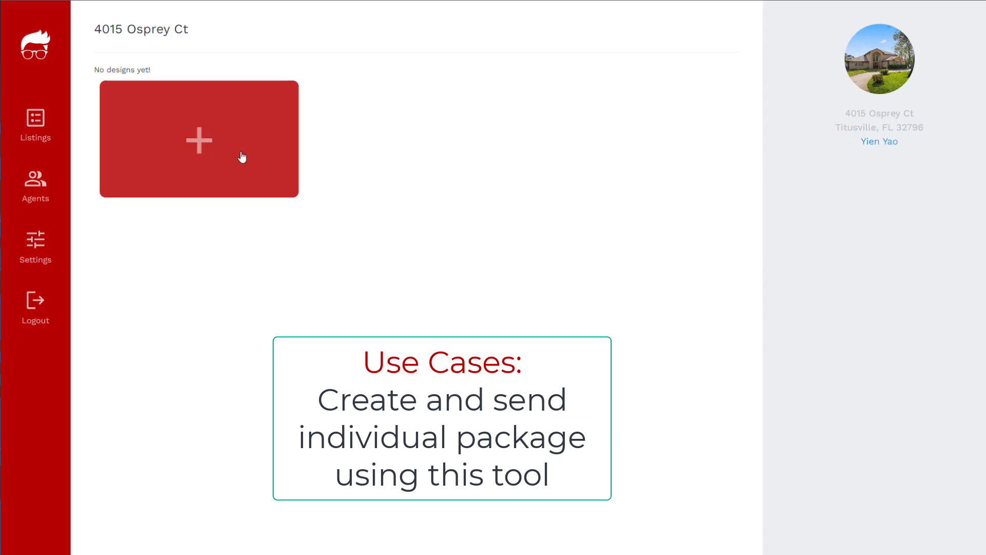
Step: Browse template types, tick the Aqua, Posh and Art Deco flyers, and create four designs
{"action": "left_click", "coordinate": [210, 153]}
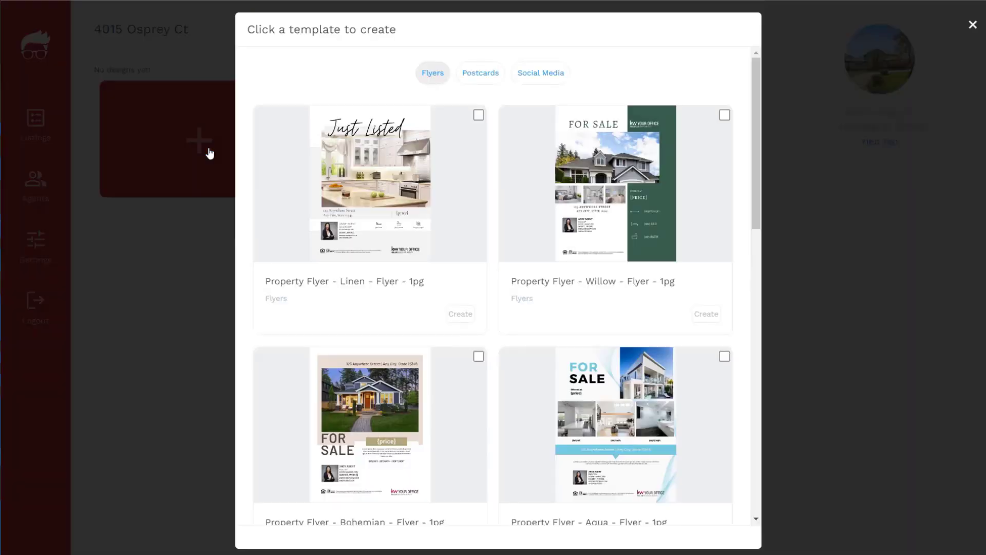
{"action": "left_click", "coordinate": [481, 85]}
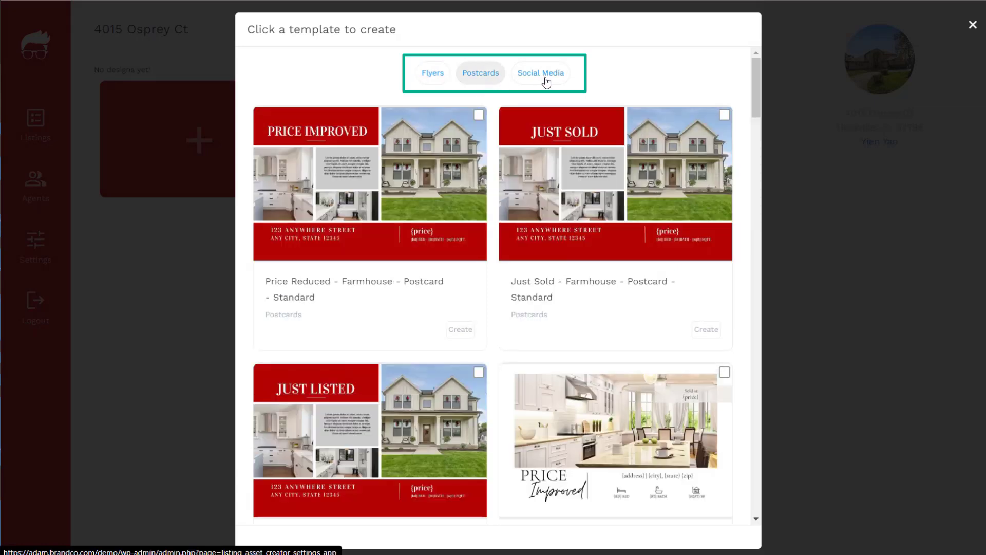
{"action": "left_click", "coordinate": [541, 74]}
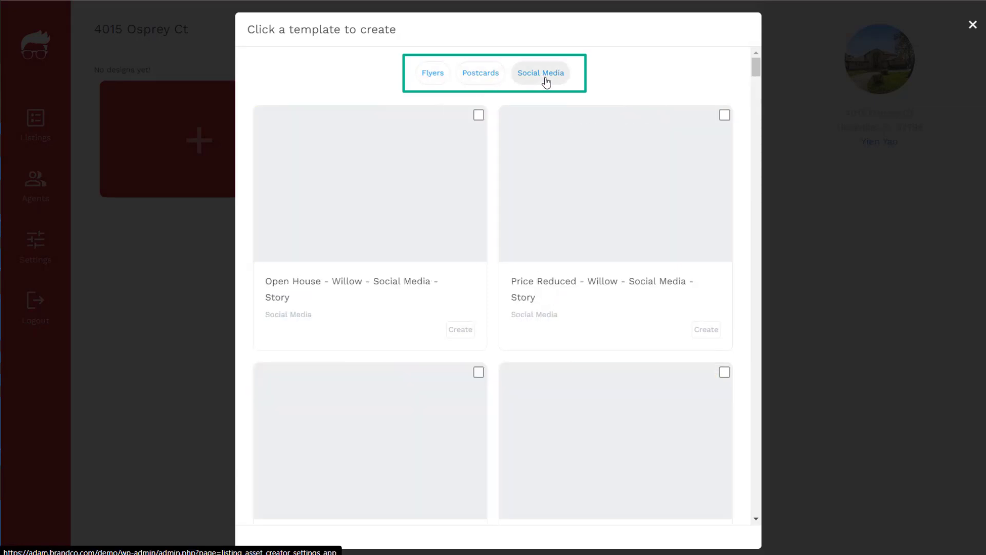
{"action": "left_click", "coordinate": [432, 72]}
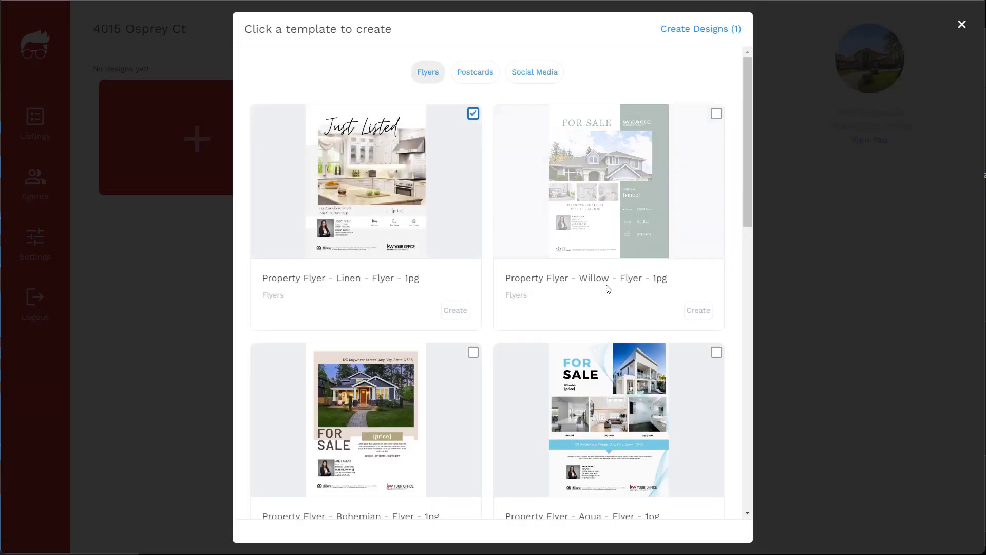
{"action": "left_click", "coordinate": [716, 351]}
{"action": "scroll", "coordinate": [587, 343], "scroll_direction": "down", "scroll_amount": 1}
{"action": "scroll", "coordinate": [587, 344], "scroll_direction": "down", "scroll_amount": 7}
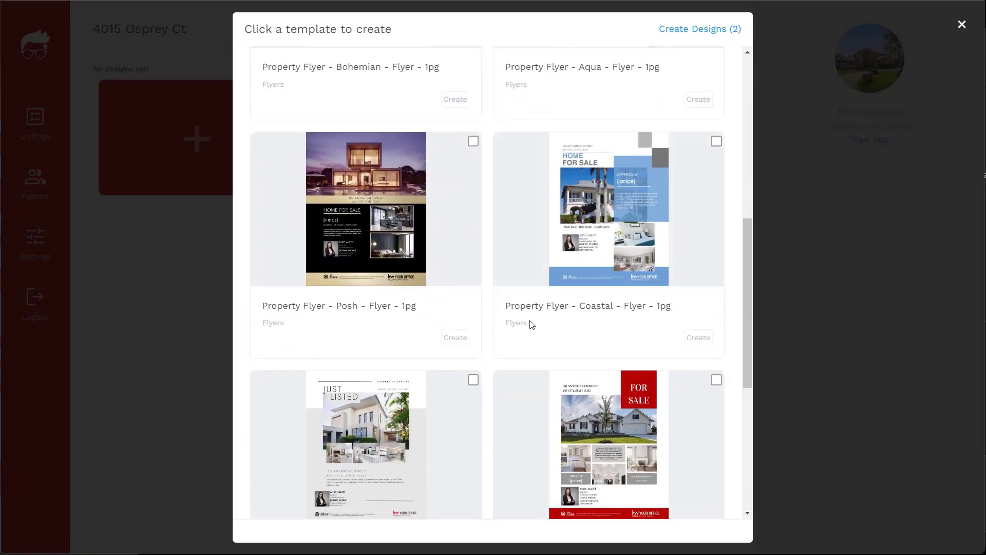
{"action": "left_click", "coordinate": [473, 142]}
{"action": "scroll", "coordinate": [533, 218], "scroll_direction": "down", "scroll_amount": 5}
{"action": "left_click", "coordinate": [594, 362]}
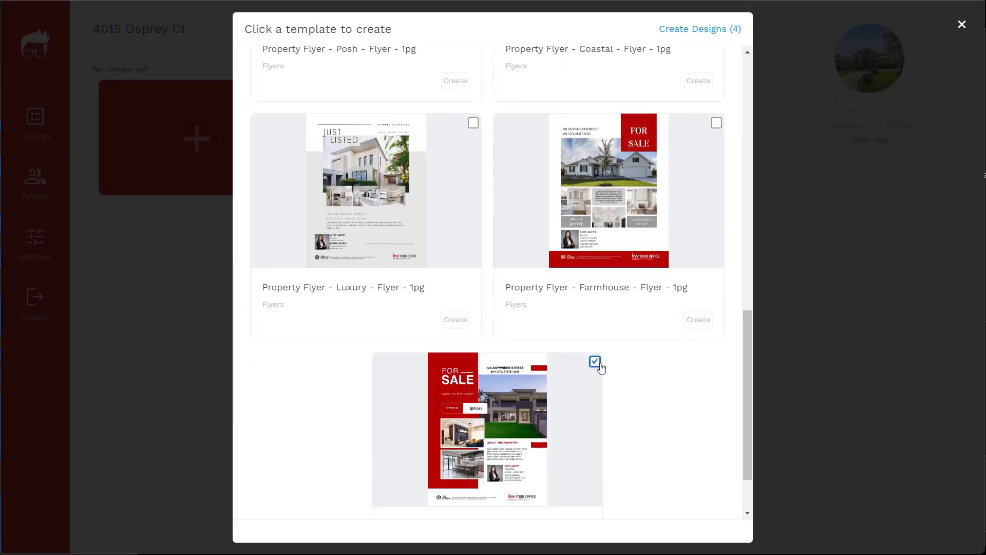
{"action": "left_click", "coordinate": [712, 30]}
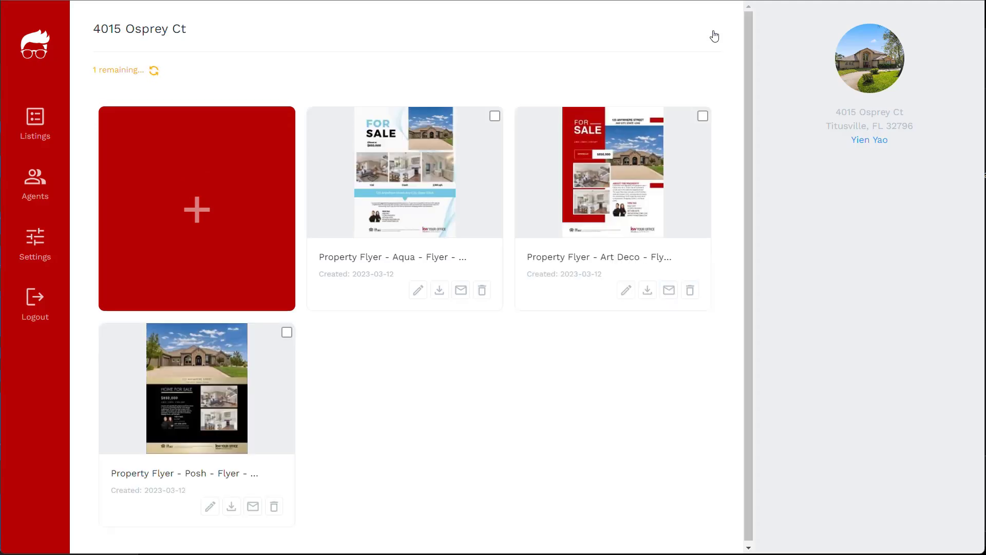
Step: Open the Linen property flyer and download it
{"action": "left_click", "coordinate": [419, 253]}
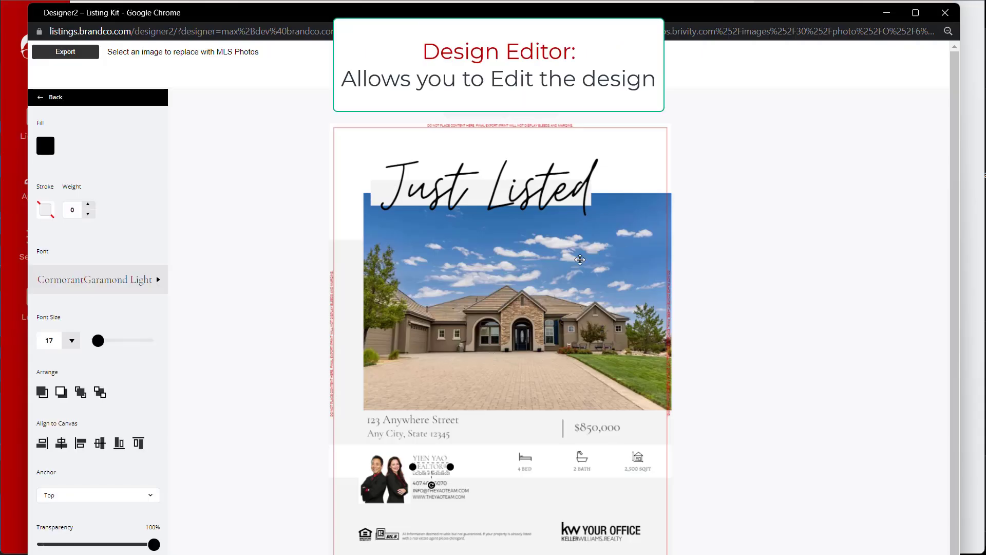
{"action": "left_click", "coordinate": [558, 322]}
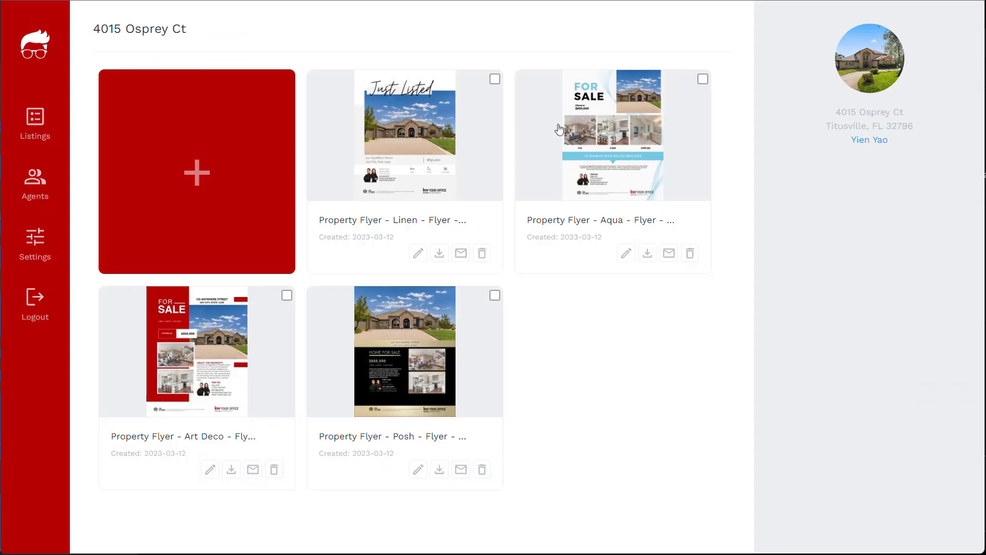
{"action": "left_click", "coordinate": [440, 257]}
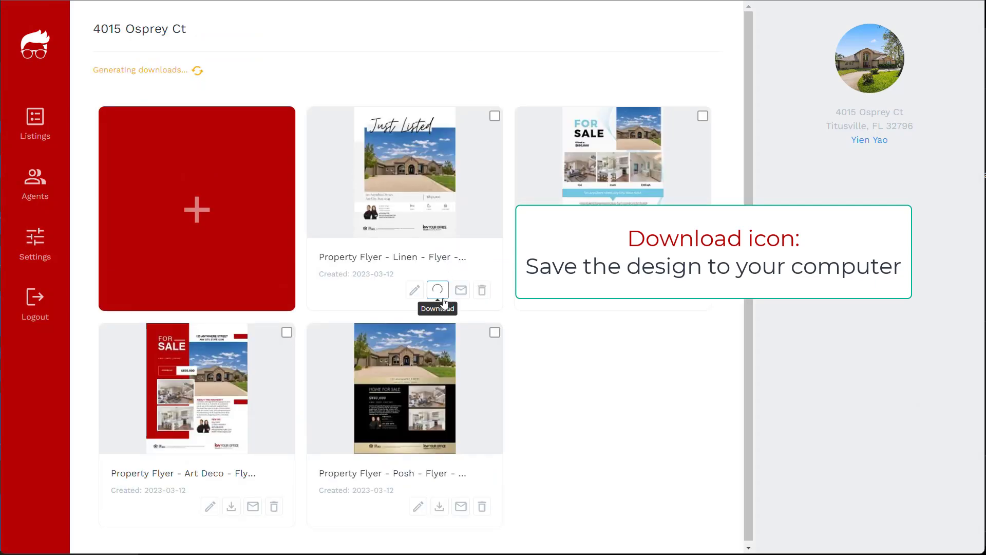
Step: Delete the Linen flyer from the listing's designs, confirming with OK
{"action": "left_click", "coordinate": [462, 254]}
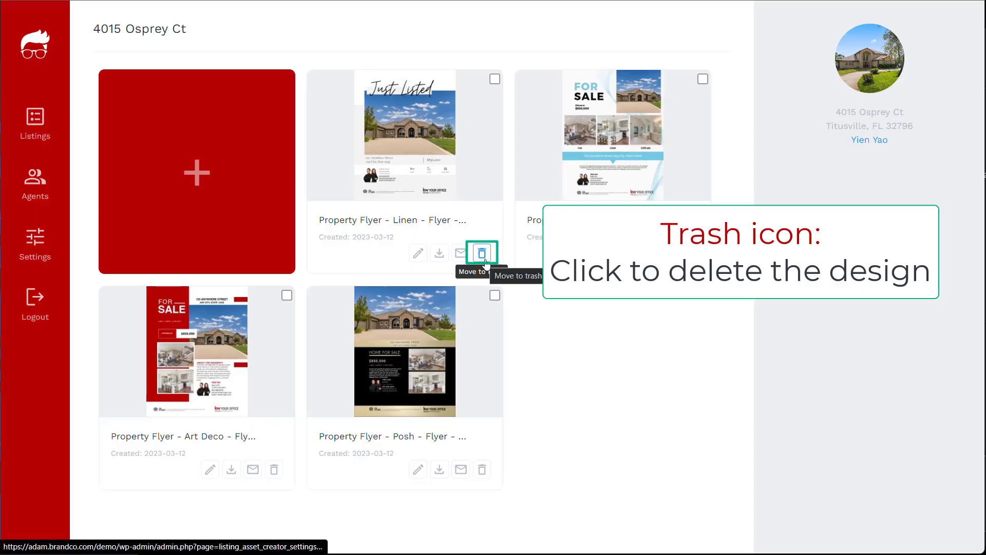
{"action": "left_click", "coordinate": [481, 252]}
{"action": "left_click", "coordinate": [562, 61]}
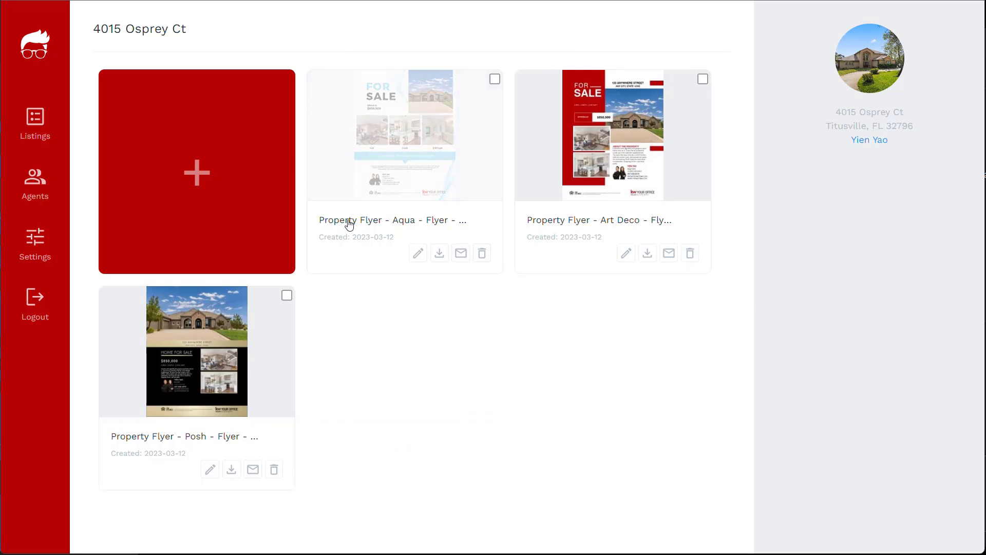
{"action": "left_click", "coordinate": [461, 254]}
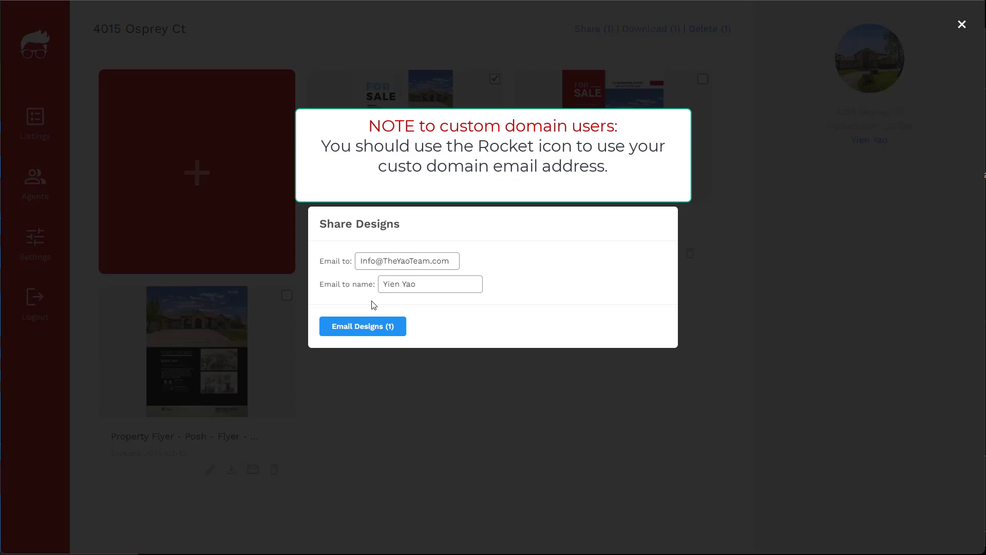
{"action": "left_click", "coordinate": [736, 267]}
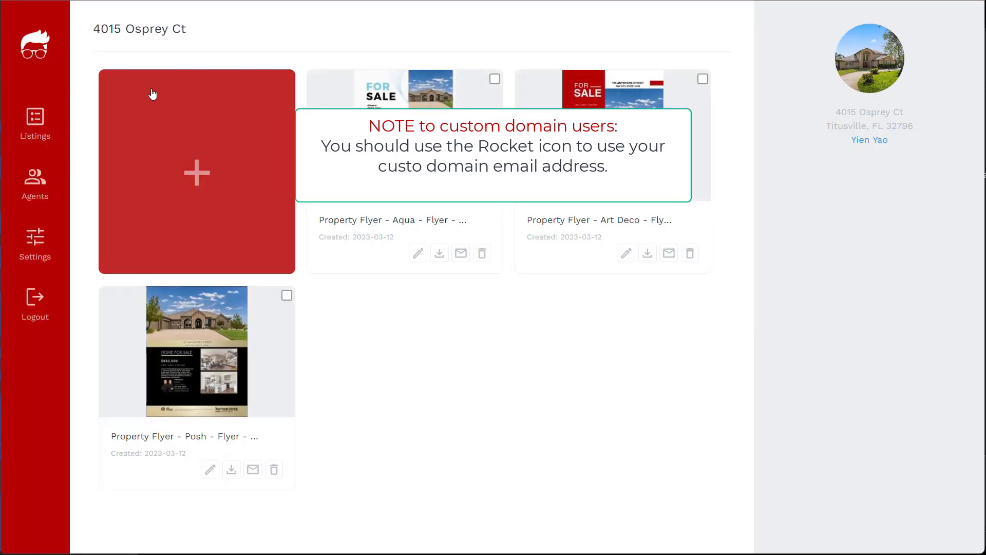
{"action": "left_click", "coordinate": [36, 126]}
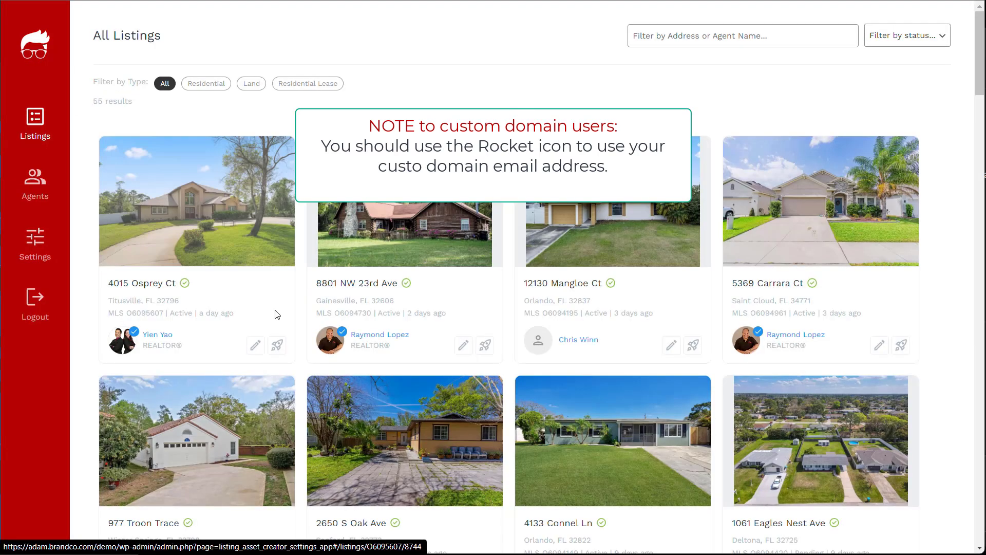
{"action": "left_click", "coordinate": [277, 345]}
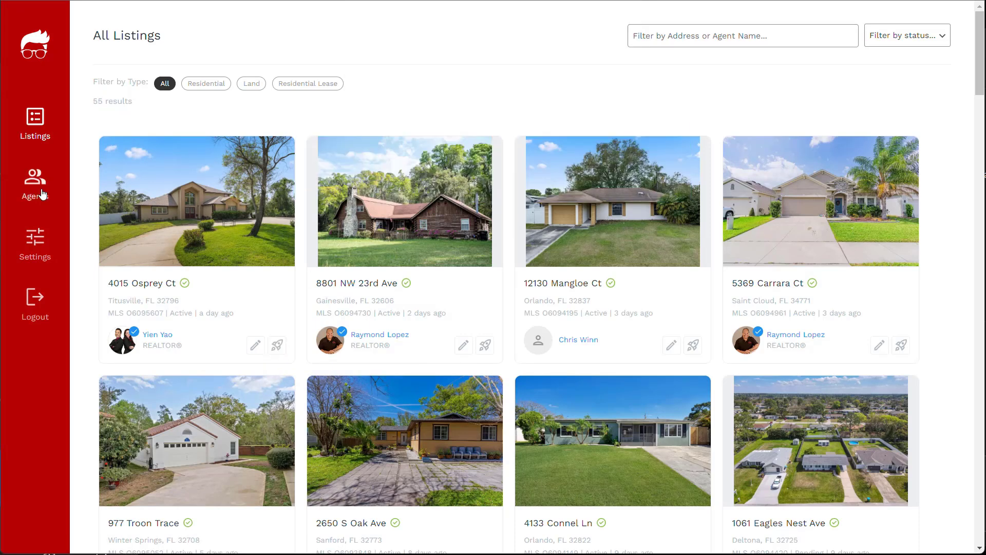
Step: Search the Agents directory by an agent's first name, then review the 120-agent total and pagination
{"action": "left_click", "coordinate": [42, 194]}
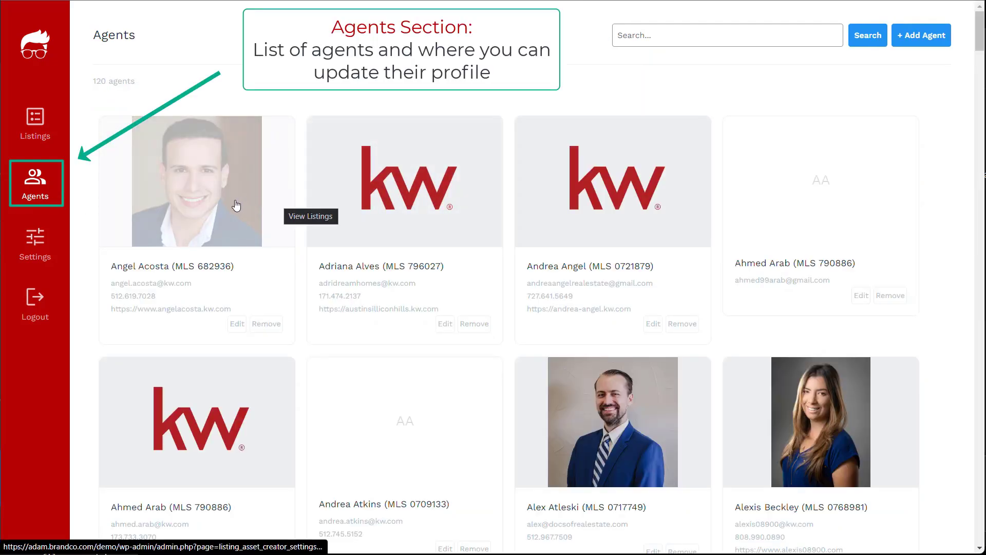
{"action": "left_click", "coordinate": [679, 36]}
{"action": "type", "text": "Am"}
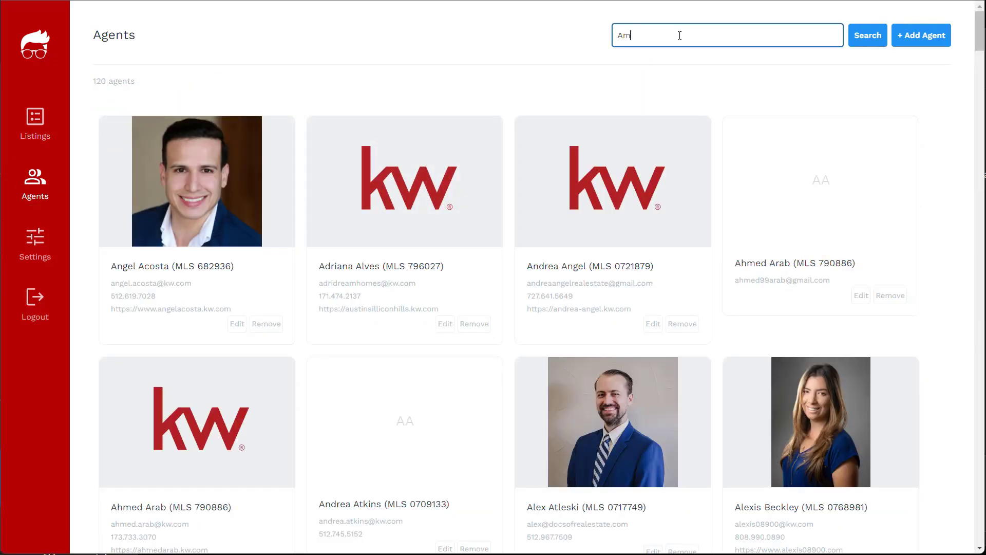
{"action": "type", "text": "y"}
{"action": "left_click", "coordinate": [853, 40]}
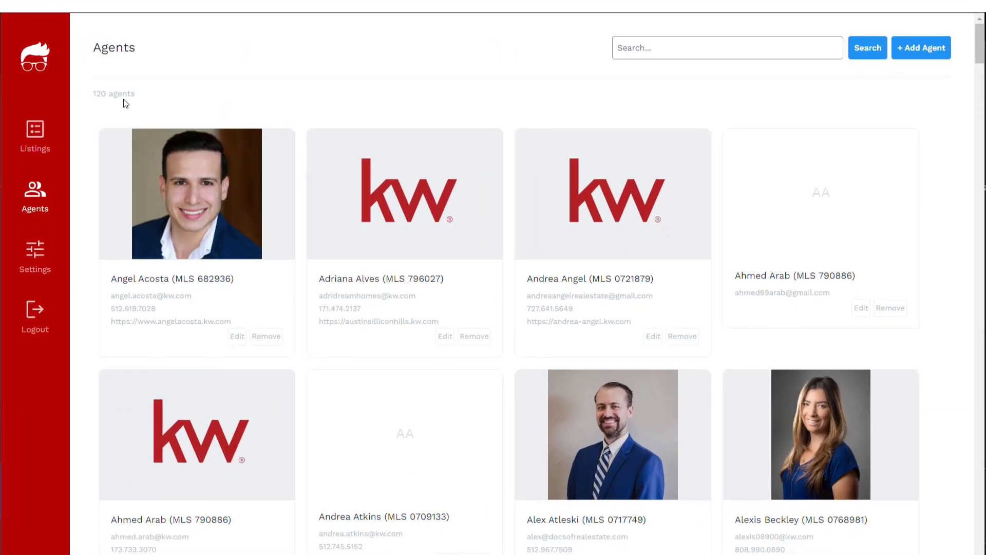
{"action": "triple_click", "coordinate": [93, 100]}
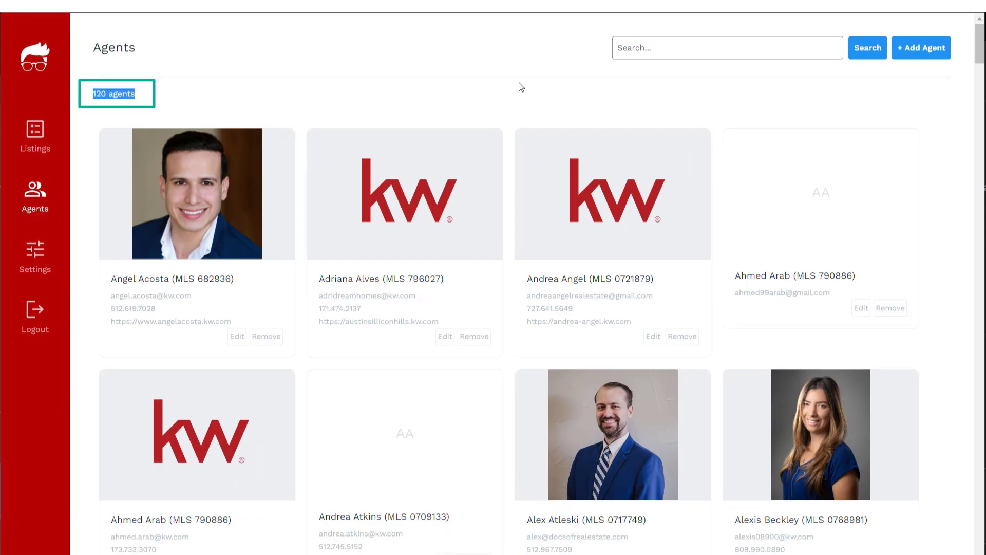
{"action": "left_click_drag", "start_coordinate": [979, 50], "coordinate": [982, 550]}
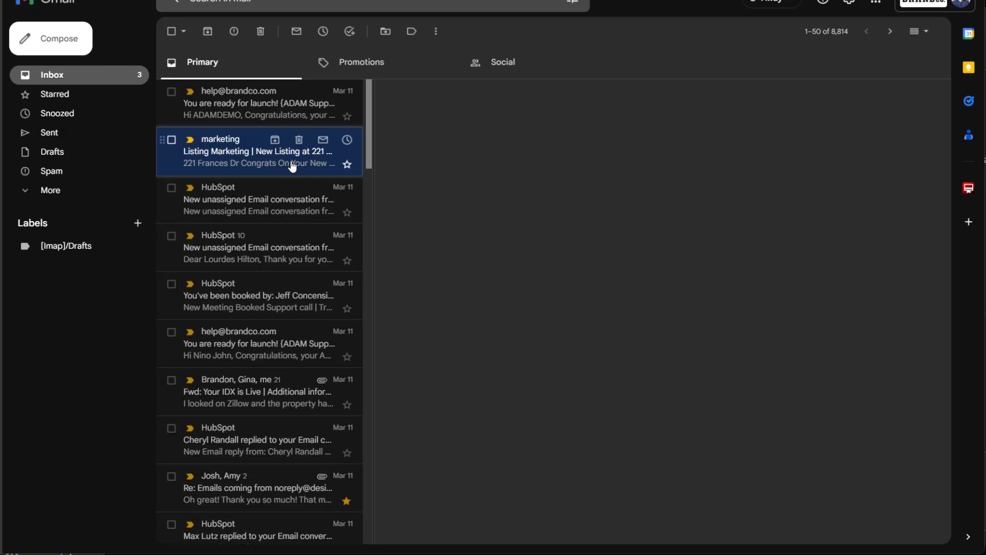
Step: Open the Listing Marketing email in Gmail and follow its UPDATE MY PROFILE link
{"action": "left_click", "coordinate": [293, 154]}
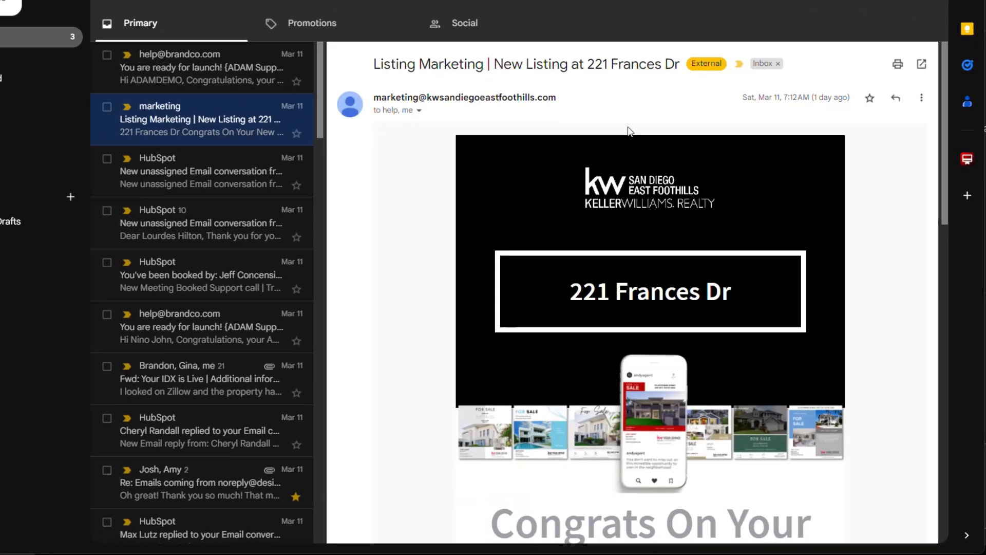
{"action": "left_click_drag", "start_coordinate": [942, 42], "coordinate": [927, 435]}
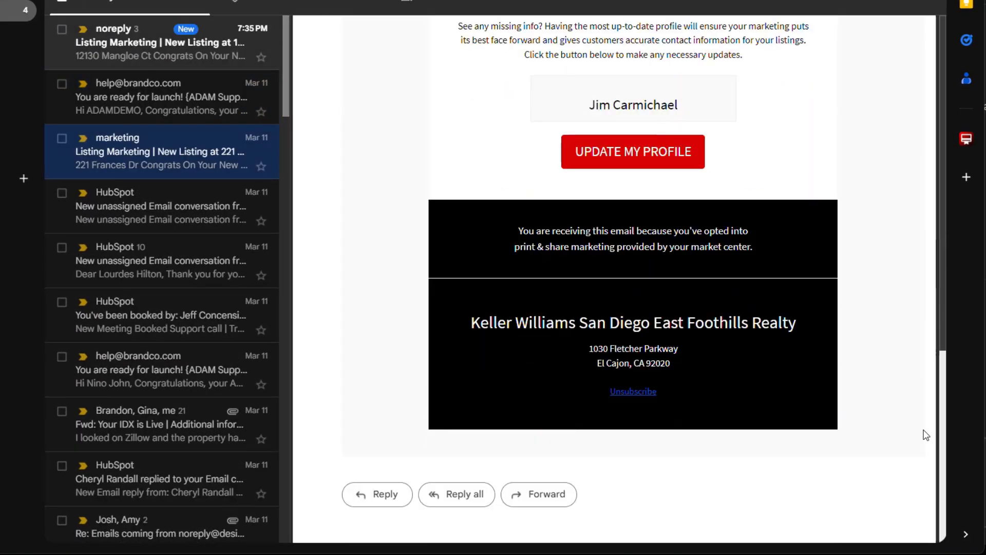
{"action": "left_click", "coordinate": [632, 155]}
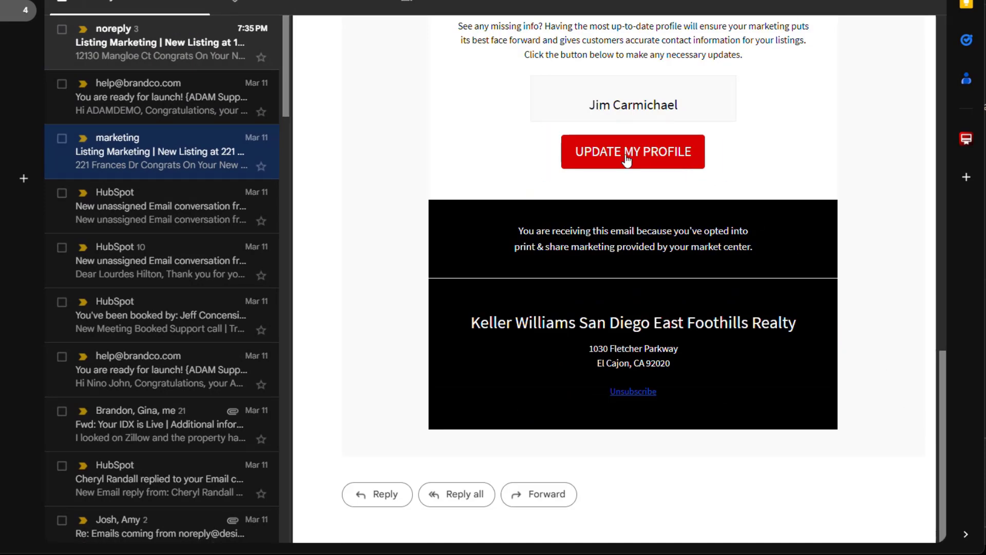
{"action": "scroll", "coordinate": [550, 174], "scroll_direction": "down", "scroll_amount": 10}
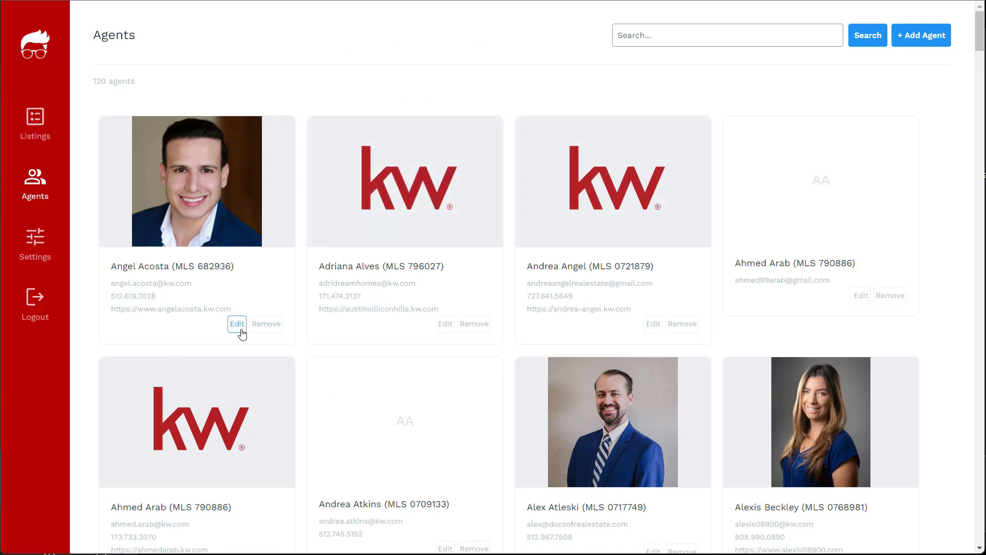
{"action": "left_click", "coordinate": [241, 329]}
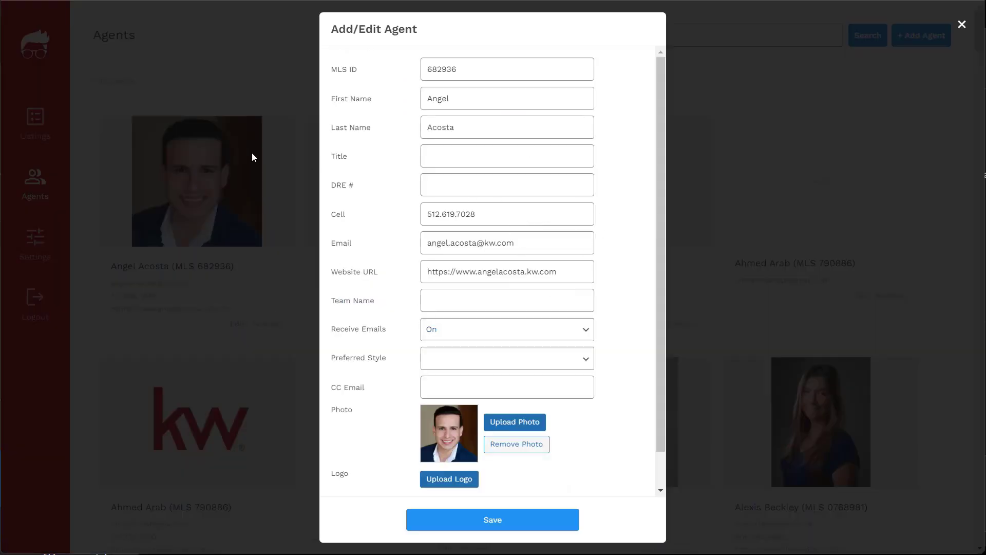
{"action": "type", "text": "s"}
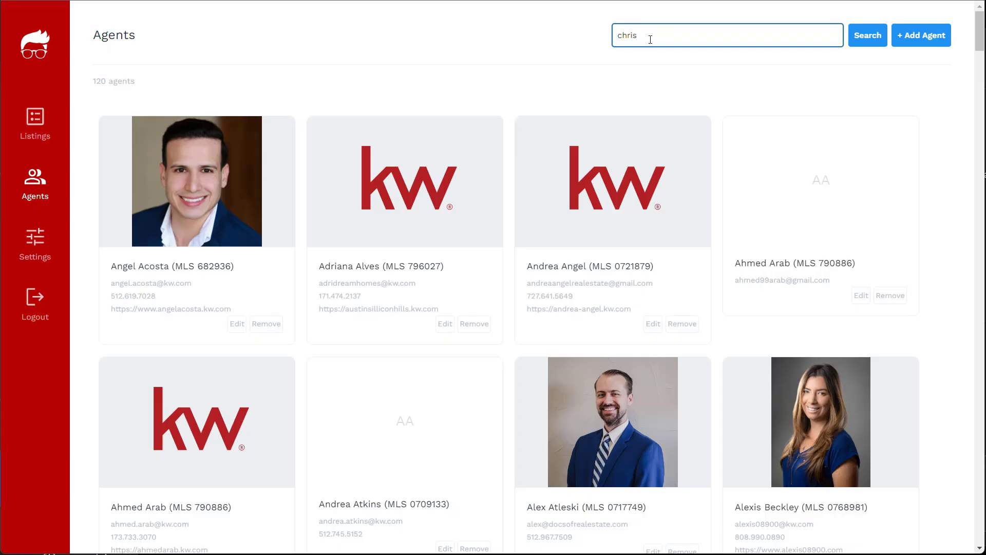
{"action": "left_click", "coordinate": [865, 38]}
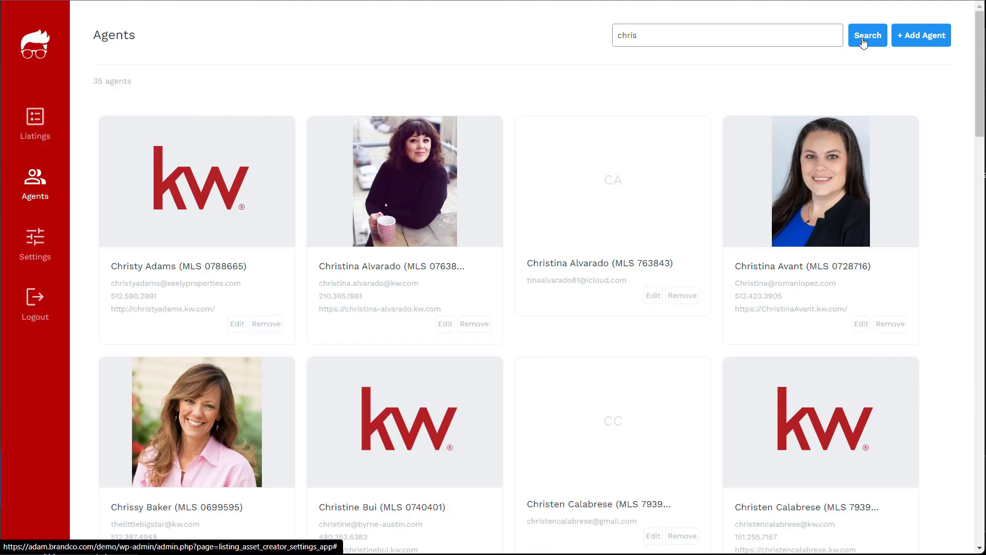
{"action": "scroll", "coordinate": [707, 223], "scroll_direction": "down", "scroll_amount": 6}
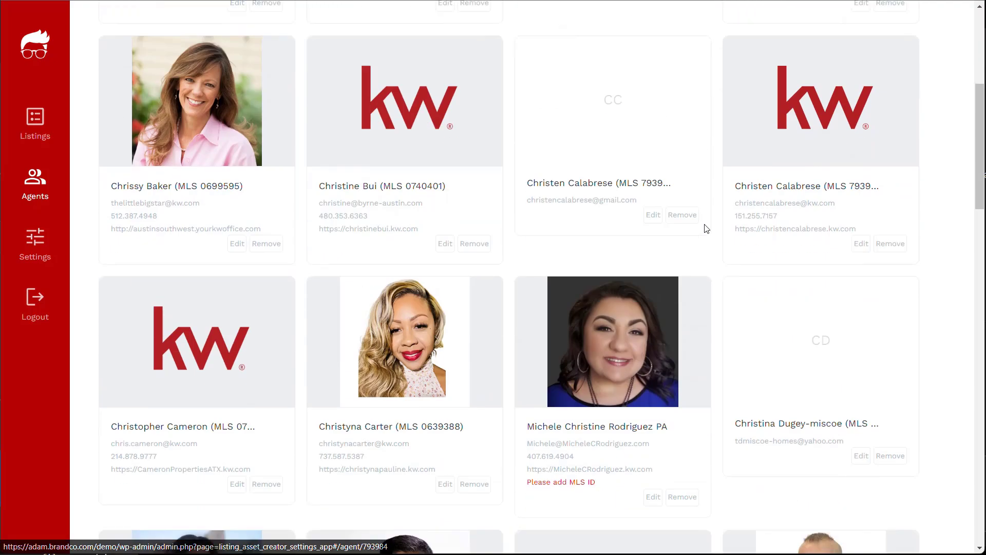
{"action": "scroll", "coordinate": [706, 229], "scroll_direction": "down", "scroll_amount": 6}
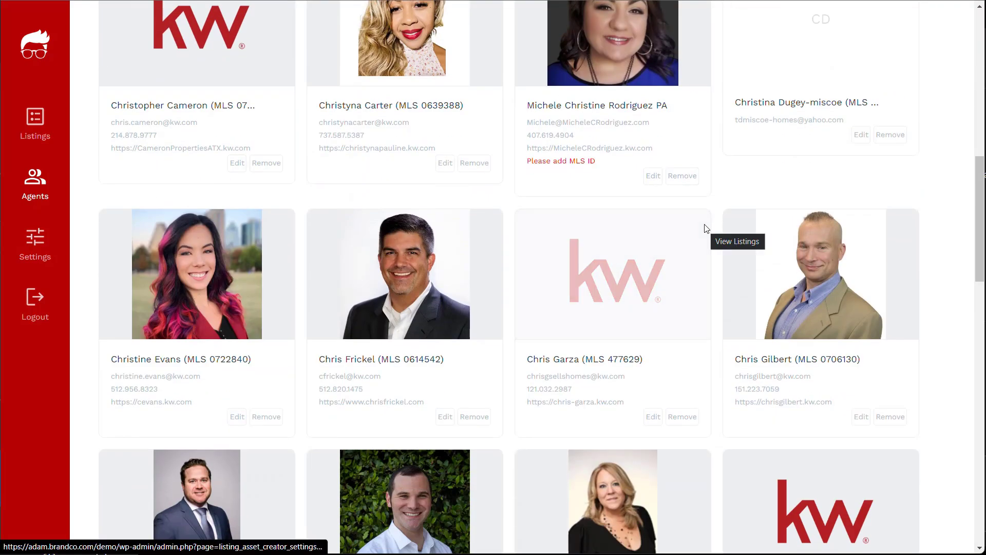
{"action": "scroll", "coordinate": [706, 230], "scroll_direction": "down", "scroll_amount": 14}
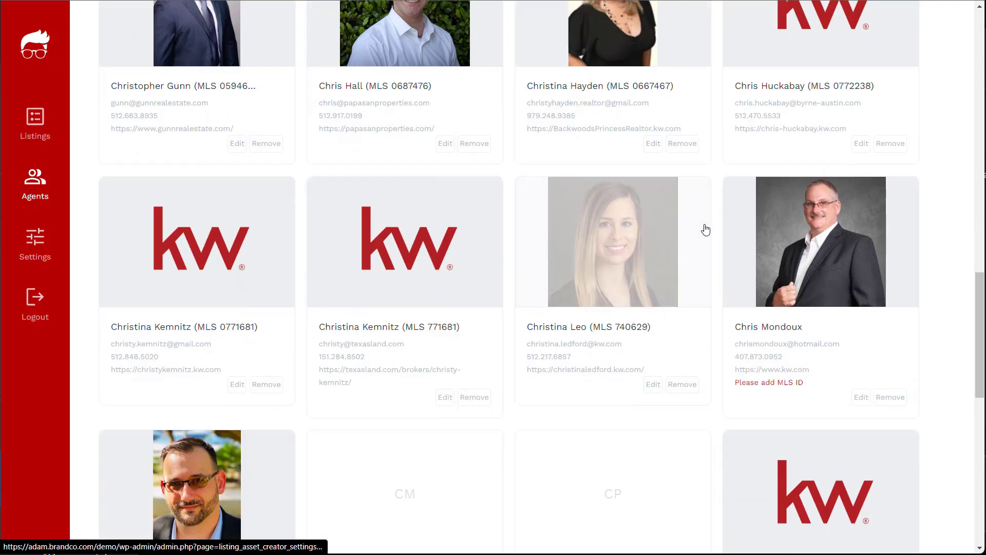
{"action": "scroll", "coordinate": [706, 226], "scroll_direction": "up", "scroll_amount": 20}
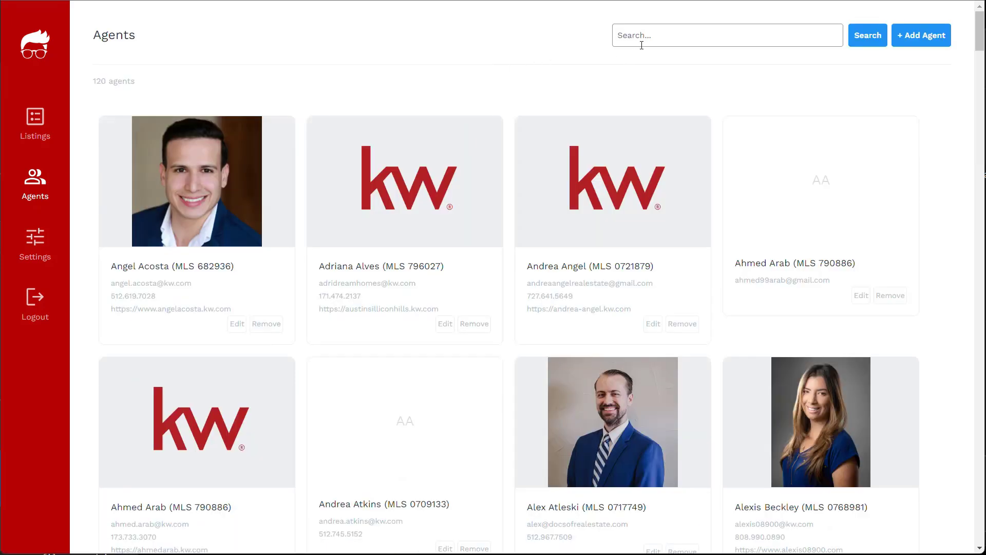
{"action": "left_click", "coordinate": [650, 39]}
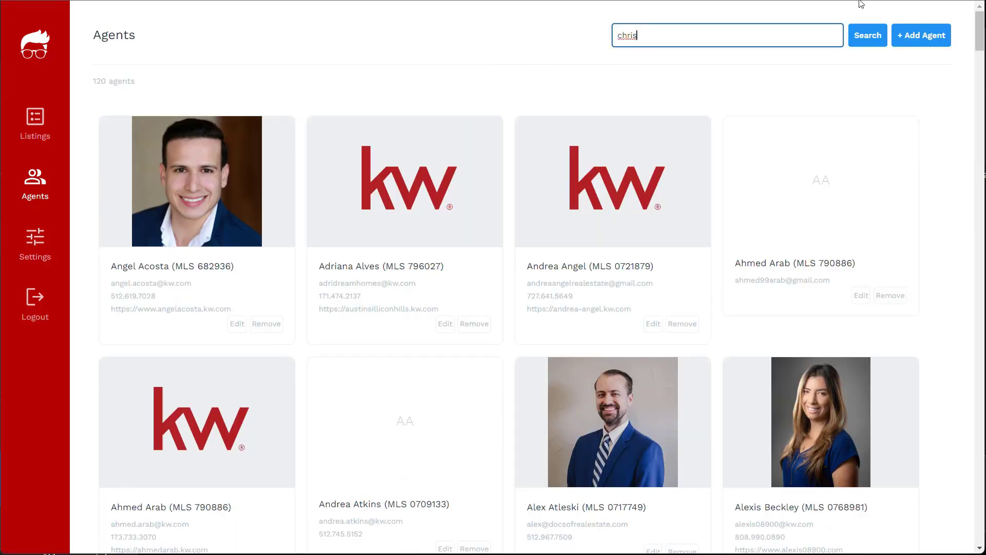
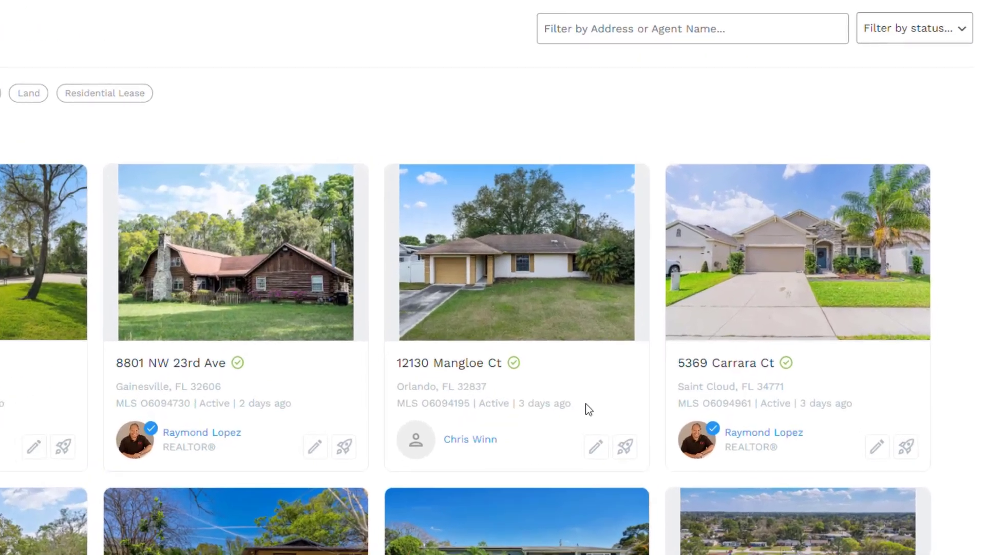
{"action": "left_click_drag", "start_coordinate": [571, 403], "coordinate": [520, 405]}
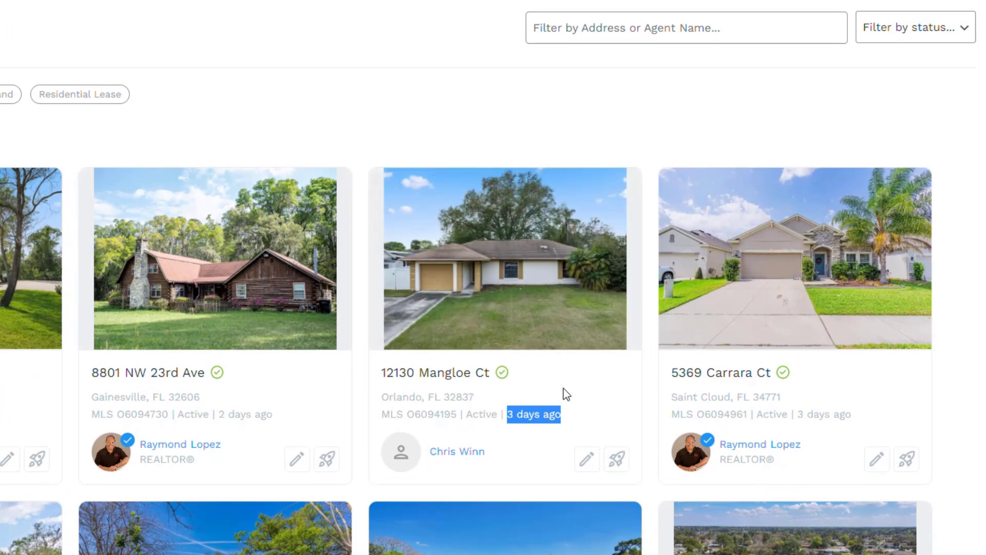
{"action": "left_click", "coordinate": [579, 392]}
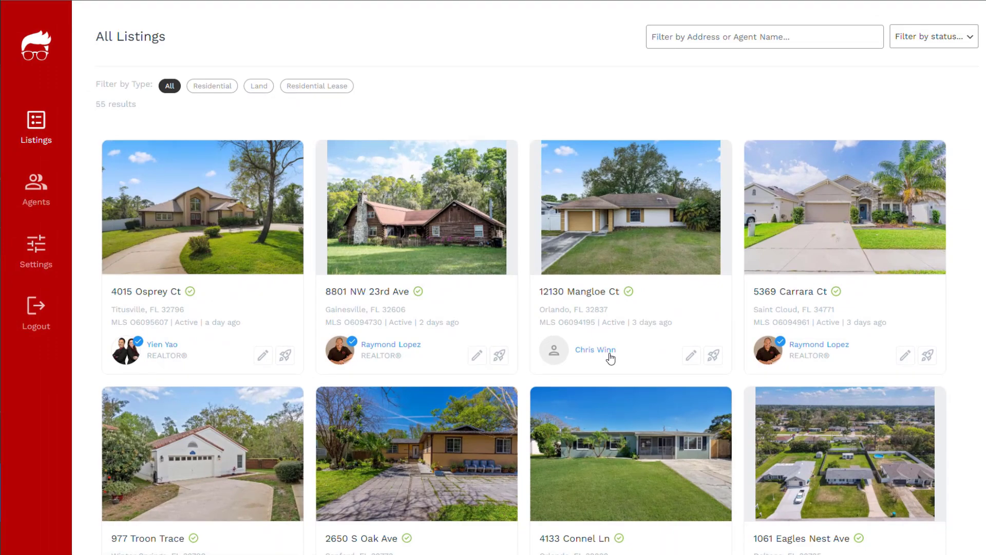
Step: Copy the listing agent's MLS ID from their profile, closing it without saving
{"action": "left_click", "coordinate": [609, 354]}
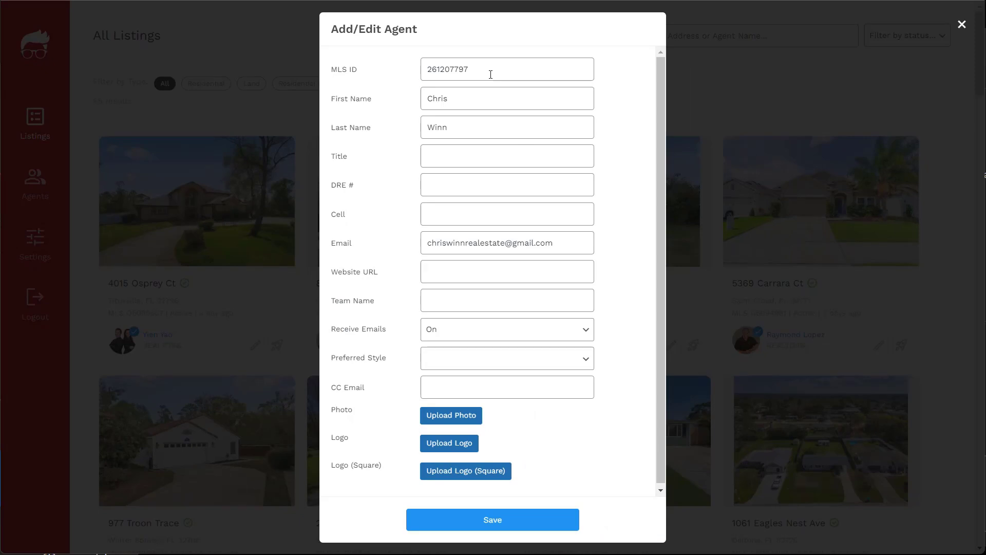
{"action": "left_click_drag", "start_coordinate": [490, 75], "coordinate": [418, 76]}
{"action": "right_click", "coordinate": [430, 72]}
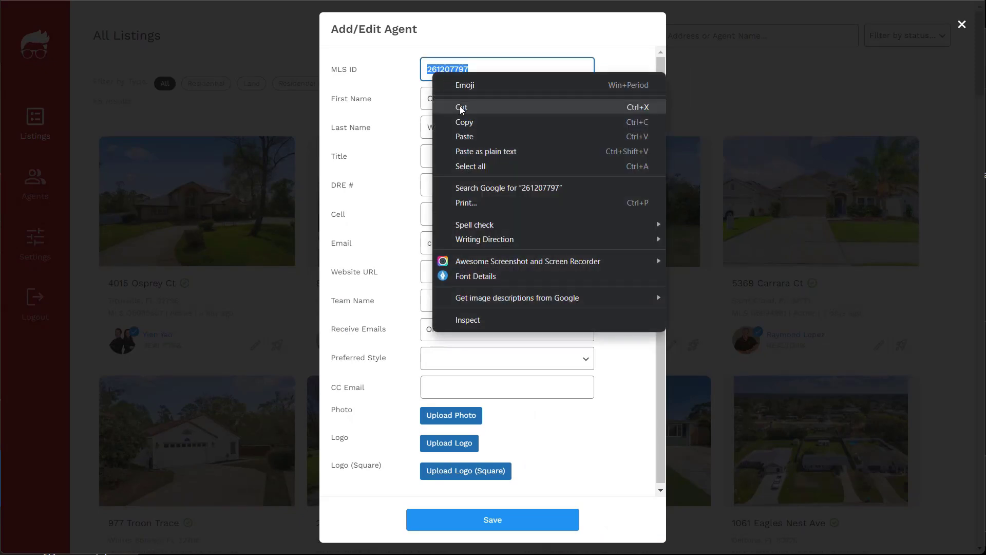
{"action": "left_click", "coordinate": [465, 122]}
{"action": "left_click", "coordinate": [679, 287]}
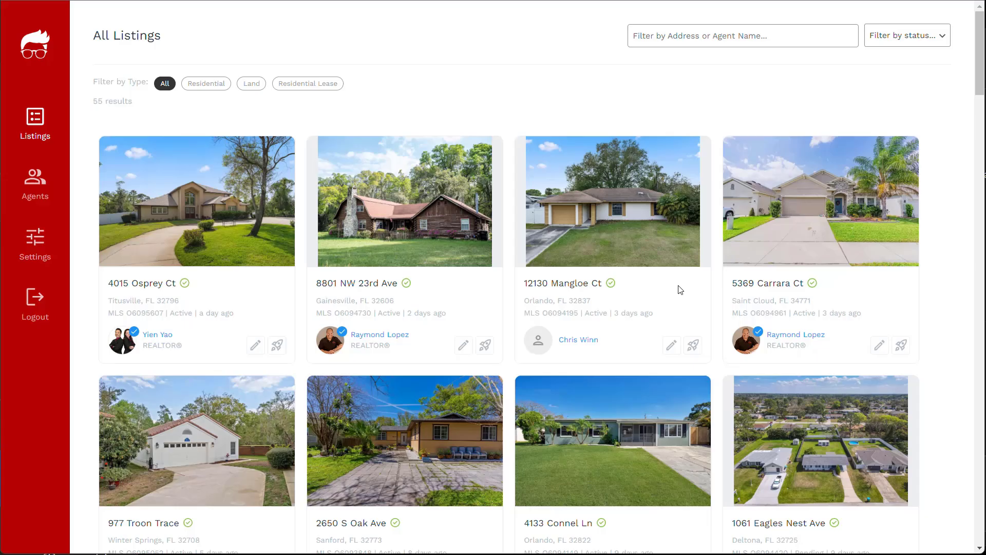
Step: Search the Agents list for the listing agent's name
{"action": "left_click", "coordinate": [42, 192]}
{"action": "left_click", "coordinate": [650, 40]}
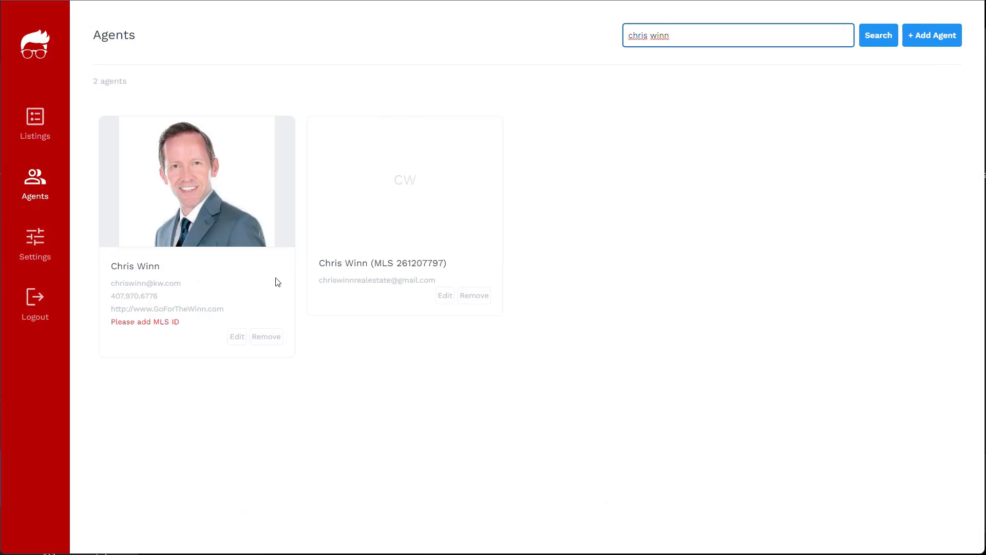
Step: Paste the copied MLS ID into the photo profile's empty MLS ID field
{"action": "left_click", "coordinate": [237, 336]}
{"action": "left_click", "coordinate": [453, 73]}
{"action": "right_click", "coordinate": [453, 74]}
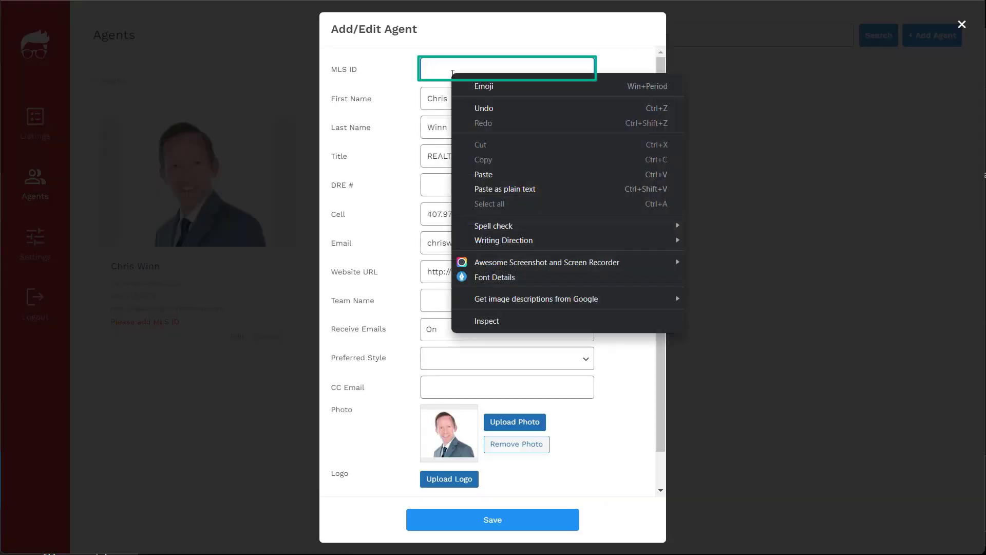
{"action": "left_click", "coordinate": [482, 175]}
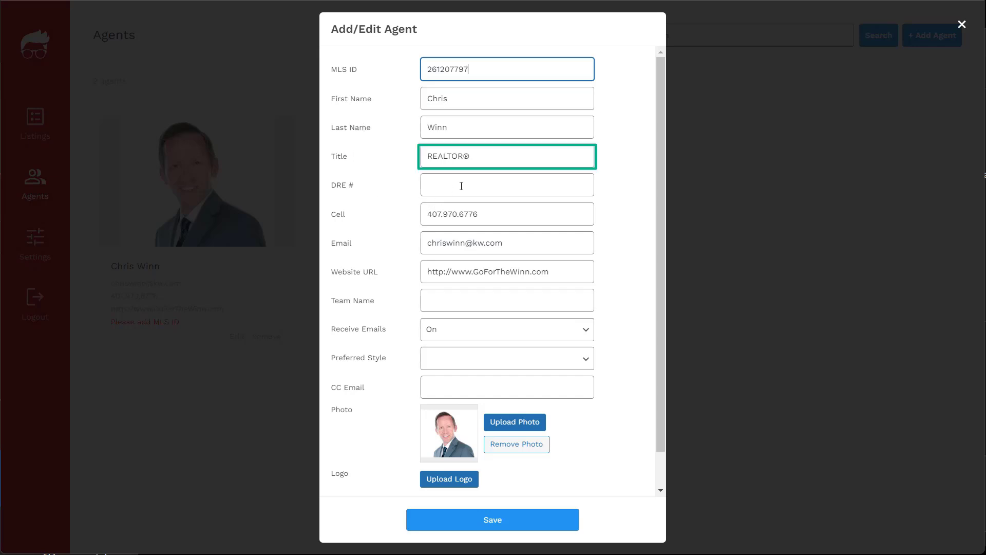
{"action": "left_click", "coordinate": [461, 186]}
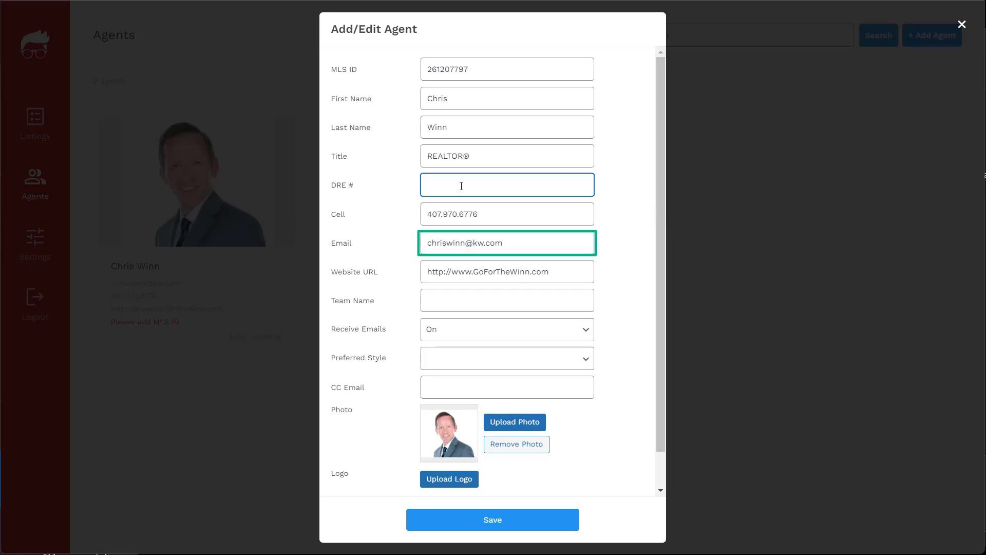
{"action": "left_click", "coordinate": [469, 302]}
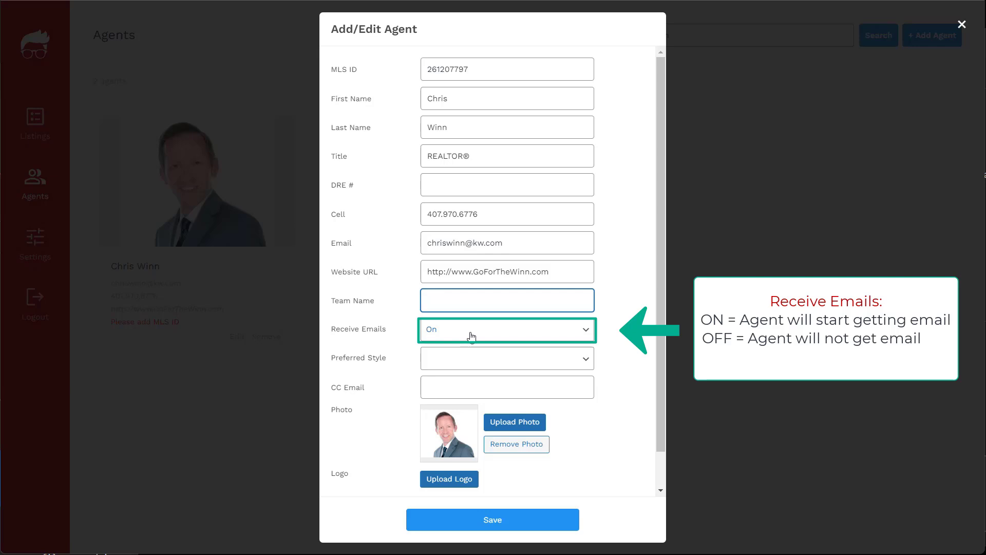
Step: Choose Luxury as the agent's preferred style, leaving the CC email blank
{"action": "left_click", "coordinate": [506, 362]}
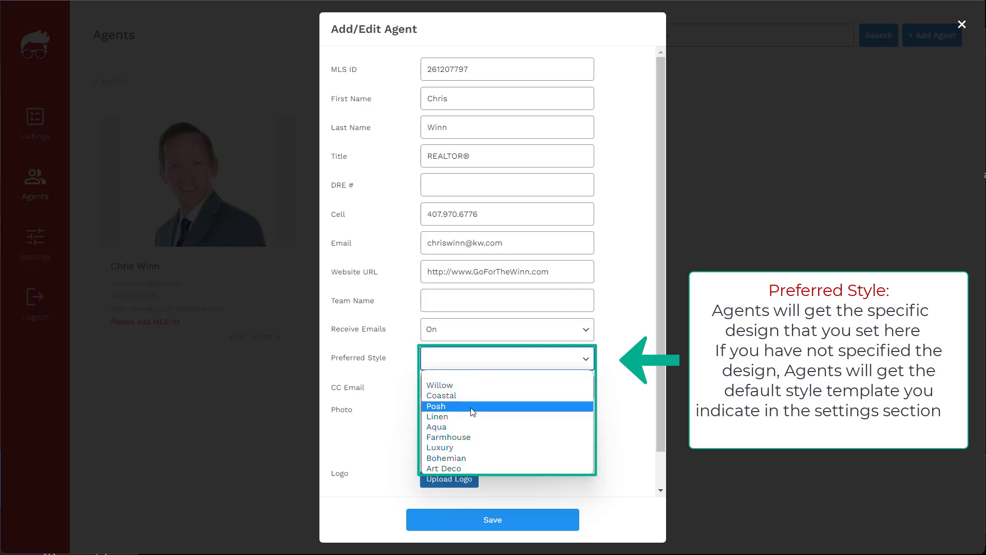
{"action": "left_click", "coordinate": [469, 449]}
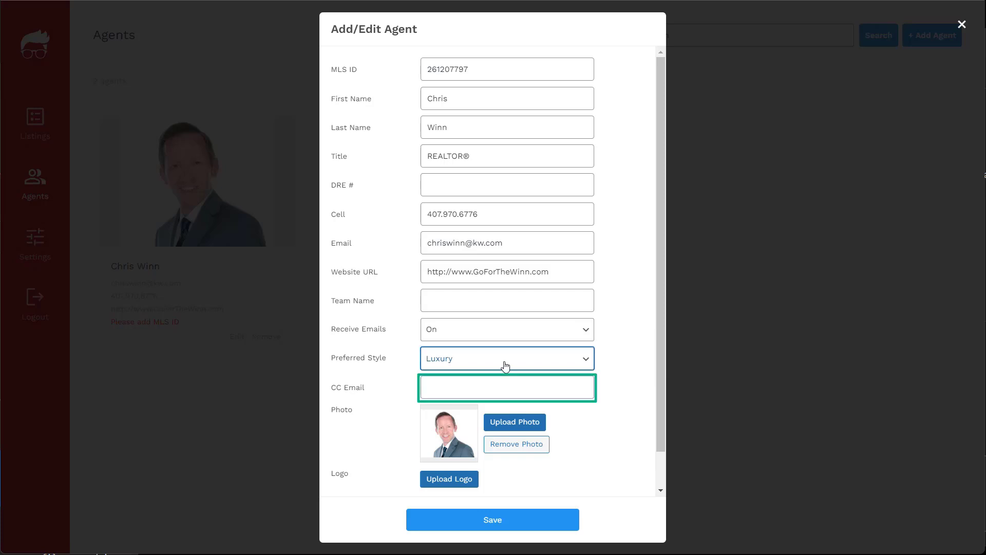
{"action": "left_click", "coordinate": [480, 386]}
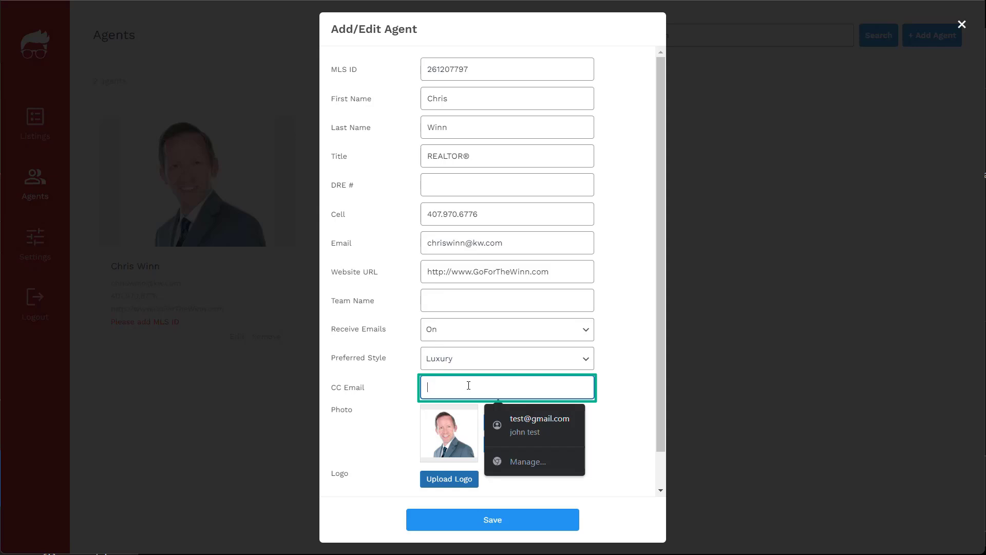
{"action": "left_click", "coordinate": [619, 414]}
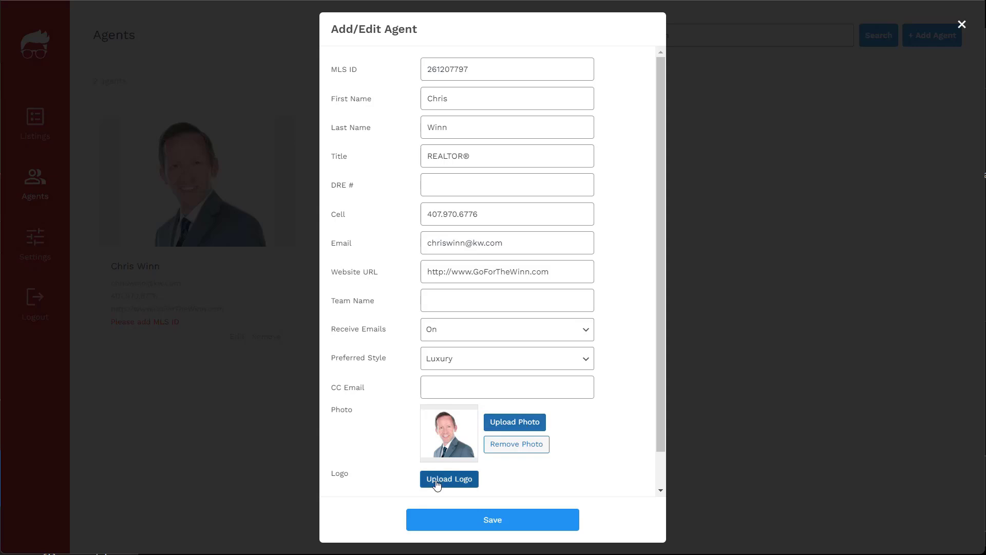
Step: Start adding an agent logo, then save the updated profile
{"action": "scroll", "coordinate": [438, 487], "scroll_direction": "down", "scroll_amount": 2}
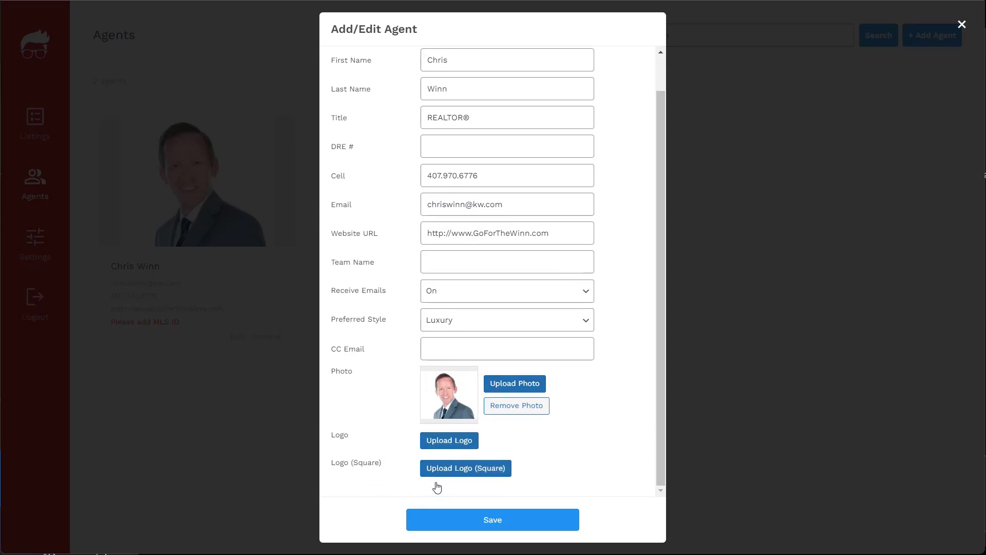
{"action": "left_click", "coordinate": [443, 445]}
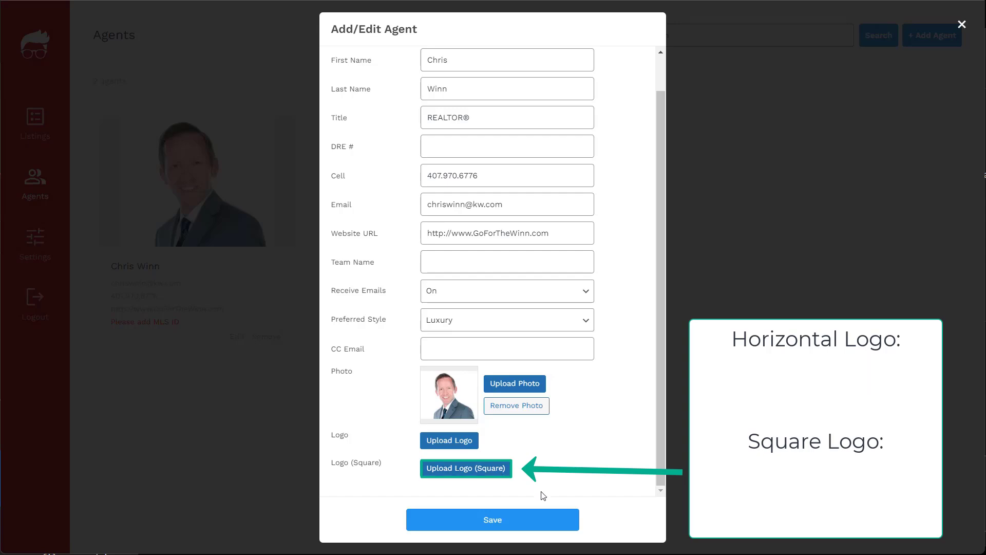
{"action": "left_click", "coordinate": [524, 520]}
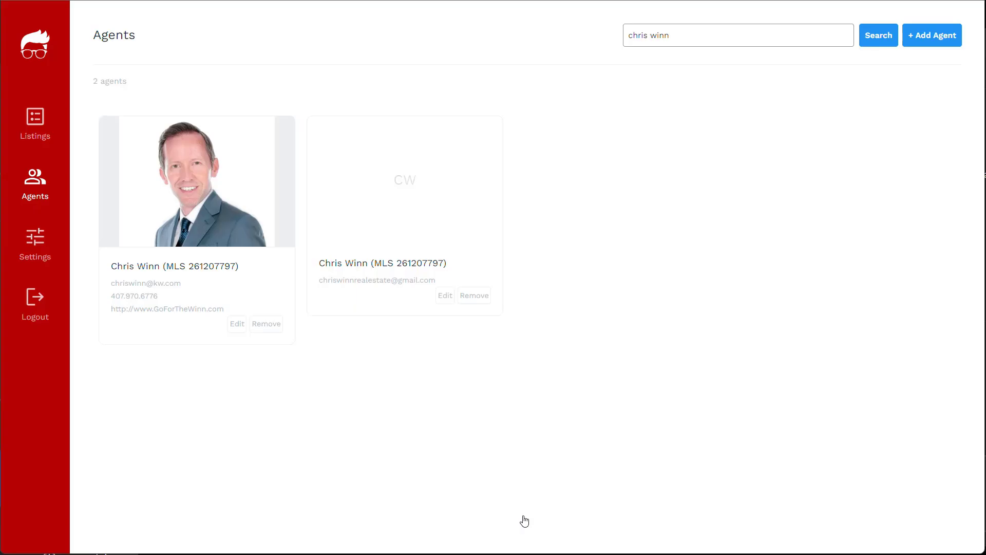
Step: Return to the Agents list showing all 120 agents with MLS numbers
{"action": "left_click", "coordinate": [42, 128]}
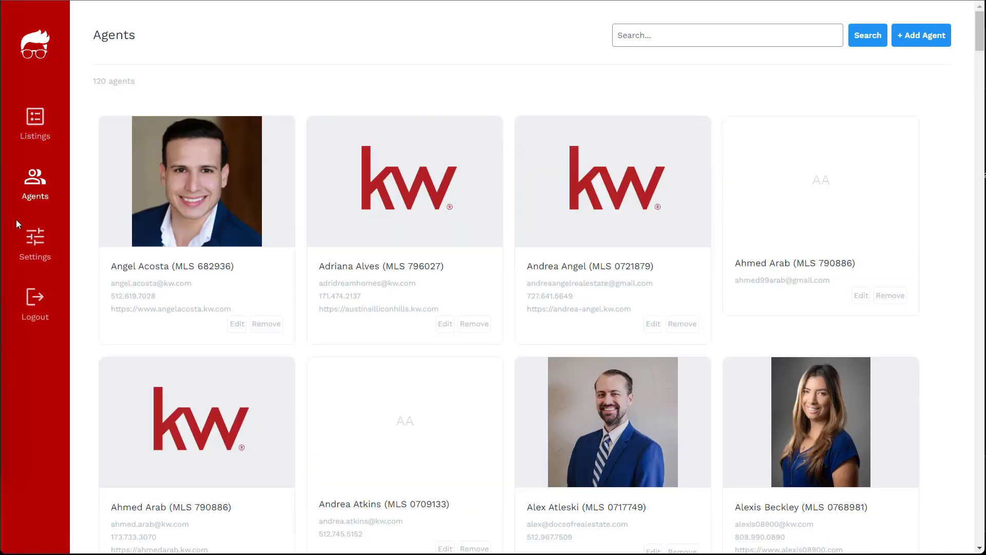
Step: In Settings, confirm the Office account type and enter Market Center Number 9999
{"action": "left_click", "coordinate": [45, 242]}
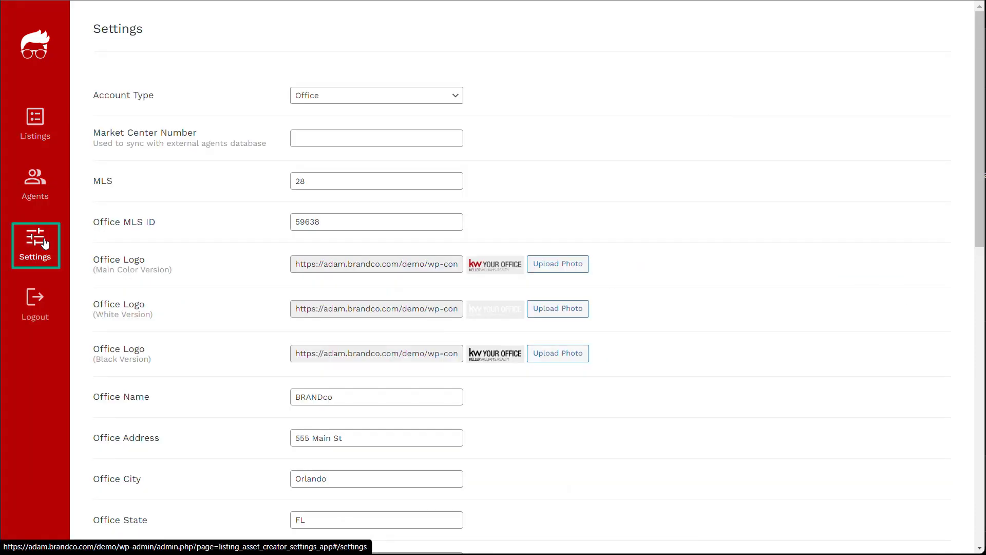
{"action": "left_click", "coordinate": [348, 104]}
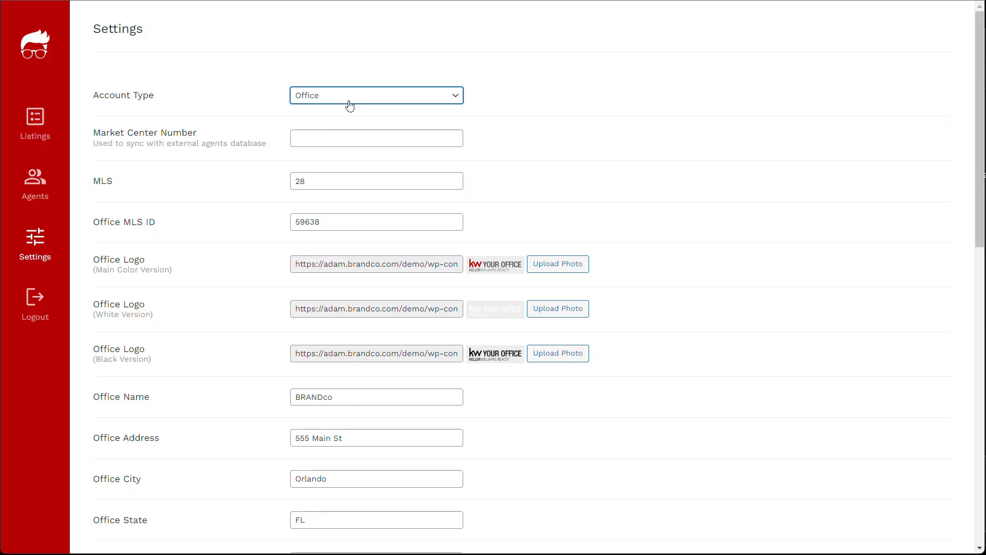
{"action": "left_click", "coordinate": [351, 137]}
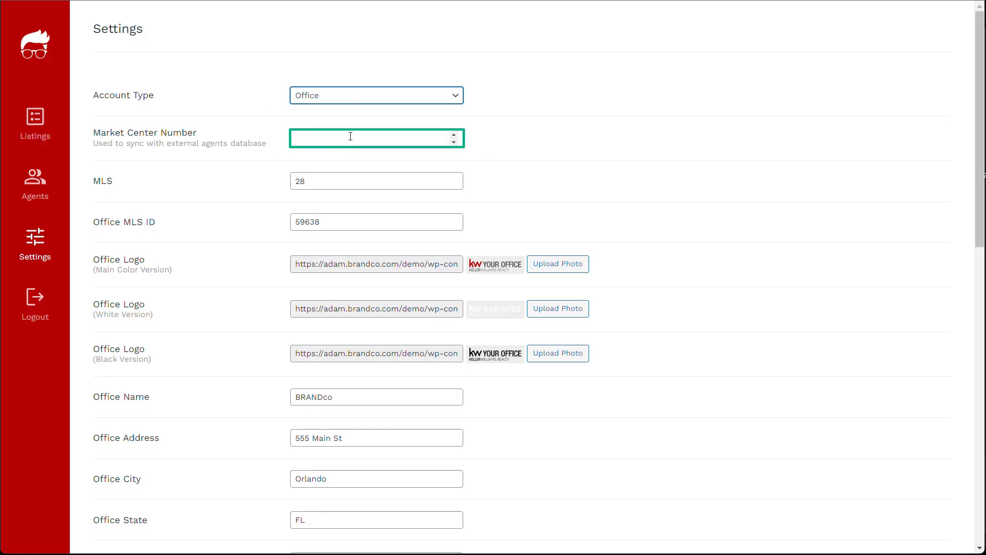
{"action": "type", "text": "9999"}
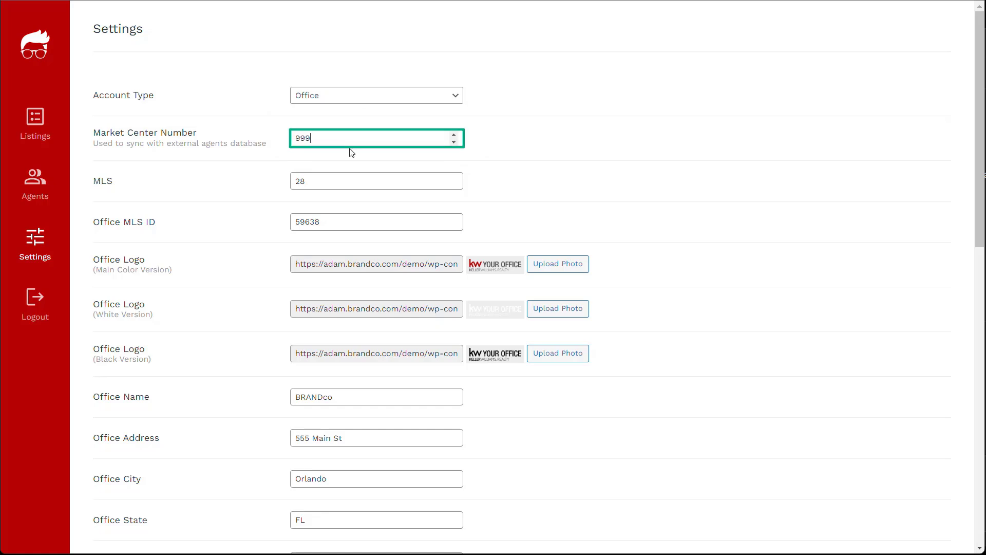
{"action": "left_click", "coordinate": [319, 179]}
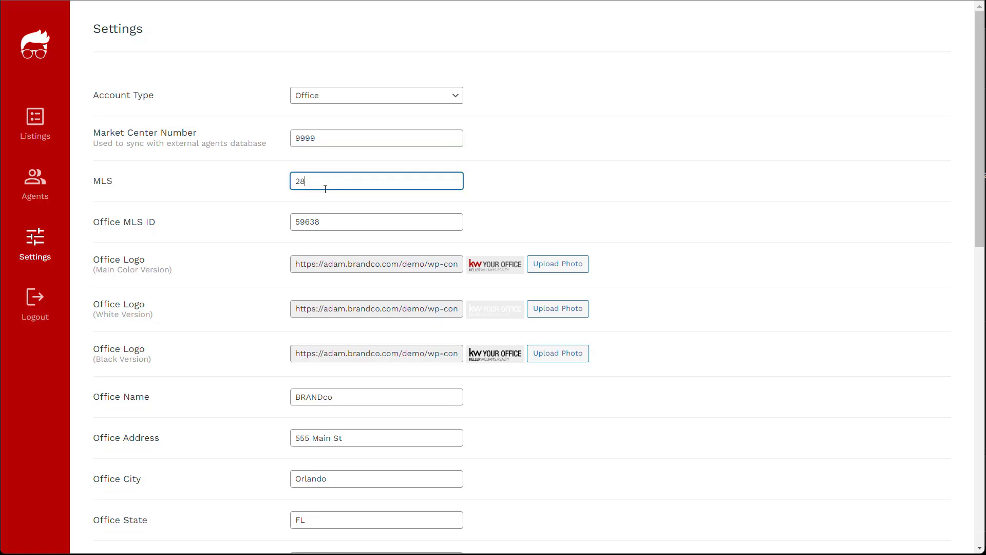
{"action": "left_click", "coordinate": [340, 218]}
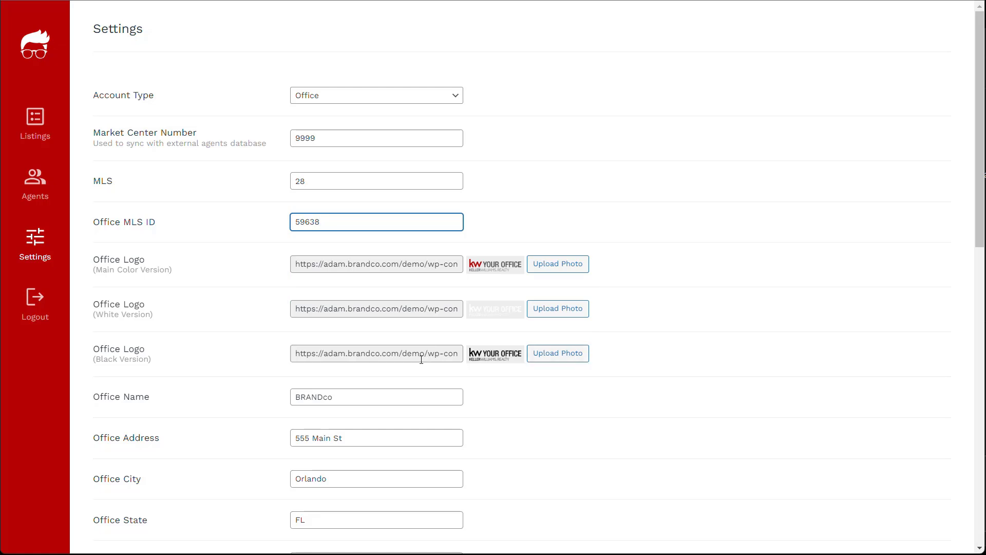
Step: Review the BRANDco office name, address, city, state, zip and website, then the Office Phone field
{"action": "scroll", "coordinate": [407, 359], "scroll_direction": "down", "scroll_amount": 5}
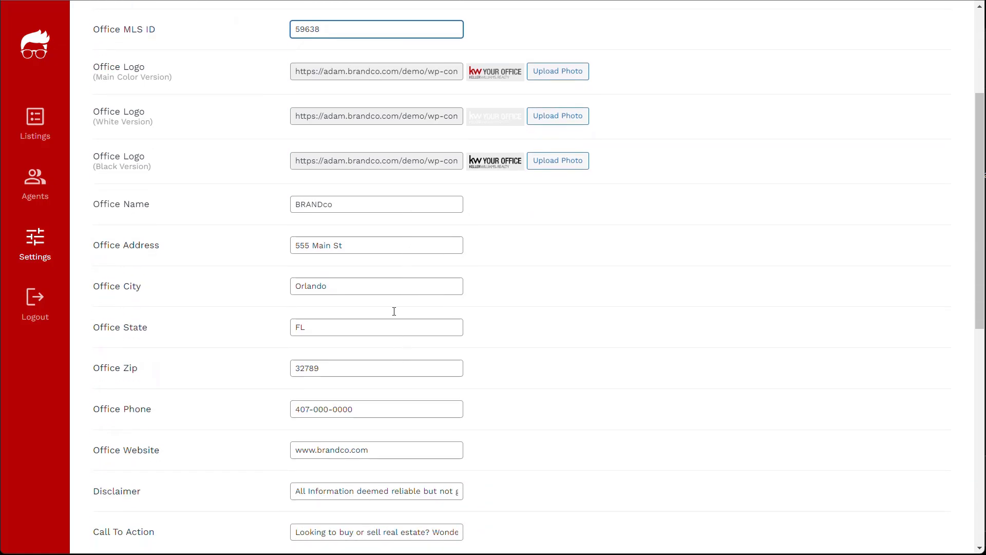
{"action": "scroll", "coordinate": [395, 315], "scroll_direction": "down", "scroll_amount": 2}
{"action": "left_click_drag", "start_coordinate": [91, 64], "coordinate": [489, 260]}
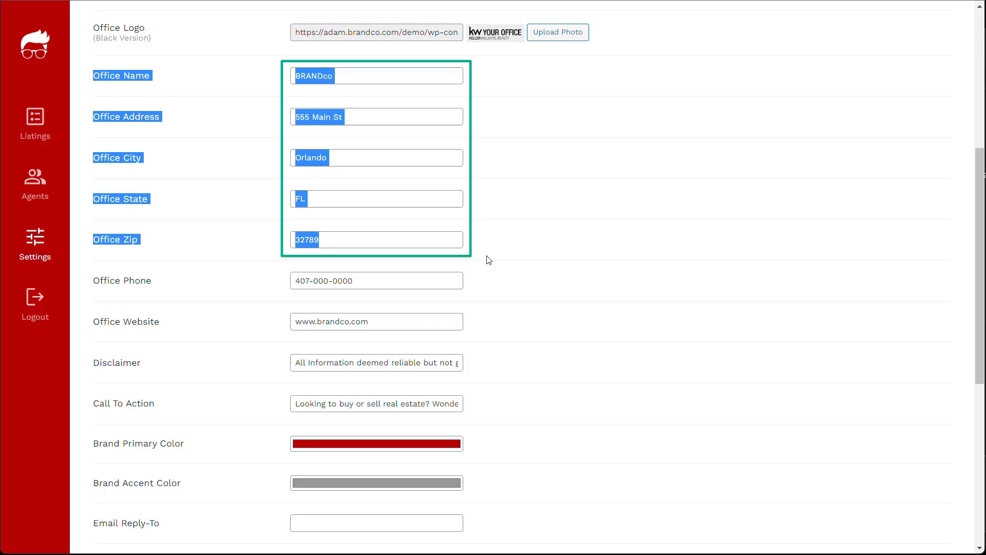
{"action": "left_click", "coordinate": [431, 282]}
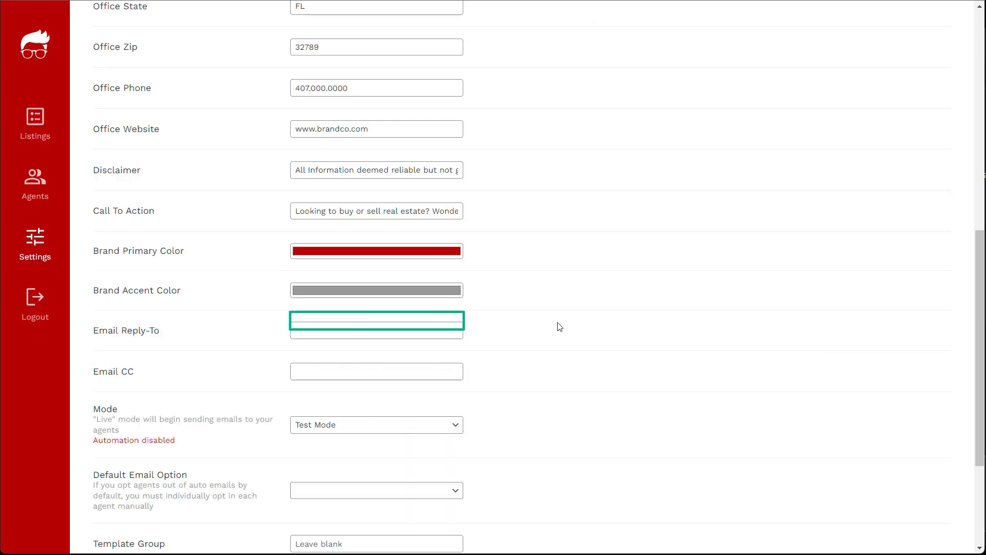
Step: Select the full disclaimer text to read it through
{"action": "scroll", "coordinate": [560, 327], "scroll_direction": "down", "scroll_amount": 1}
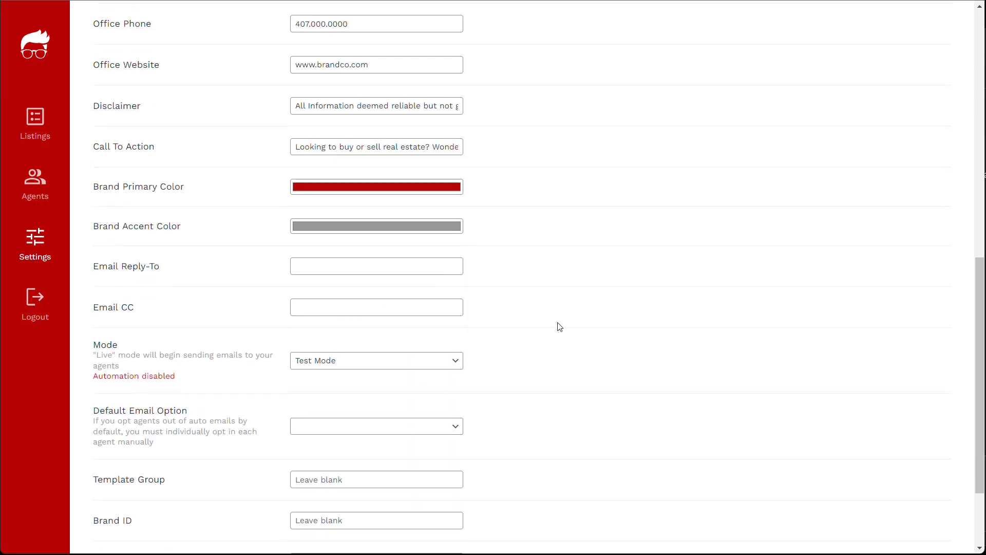
{"action": "left_click_drag", "start_coordinate": [372, 106], "coordinate": [438, 104]}
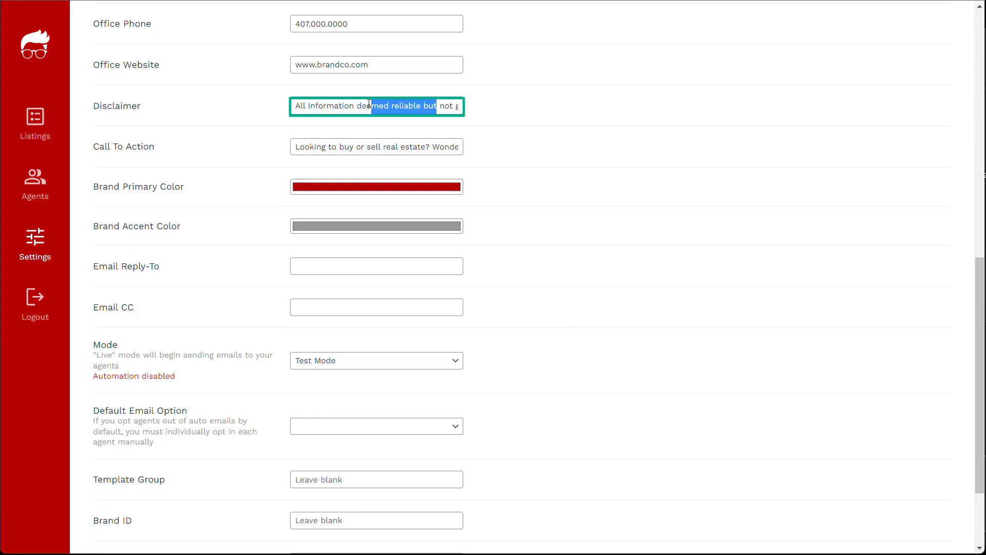
{"action": "left_click", "coordinate": [366, 105]}
{"action": "left_click_drag", "start_coordinate": [297, 106], "coordinate": [484, 116]}
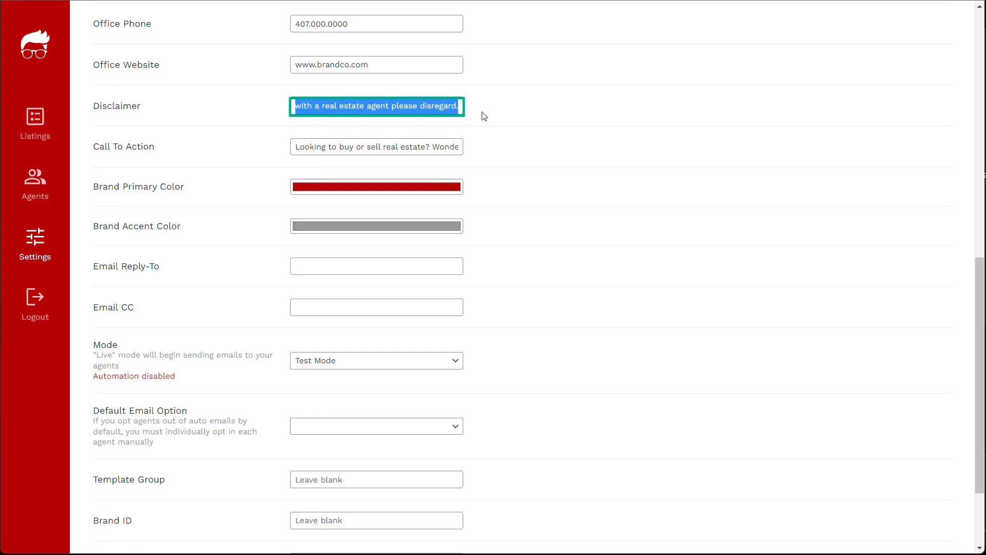
{"action": "left_click", "coordinate": [450, 104]}
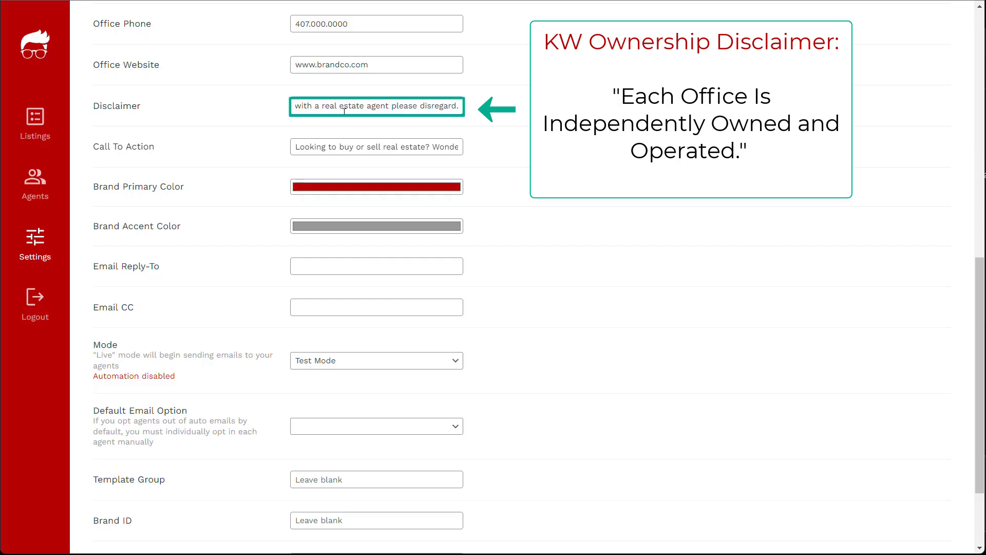
Step: Read the 'Looking to buy or sell real estate?' call to action and open the brand primary colour picker
{"action": "left_click", "coordinate": [479, 149]}
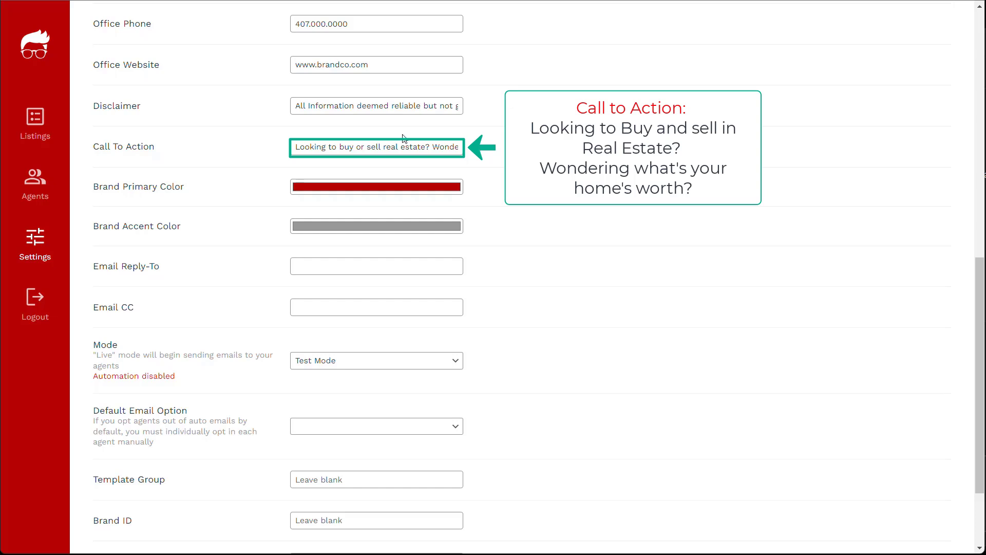
{"action": "left_click_drag", "start_coordinate": [328, 146], "coordinate": [452, 148]}
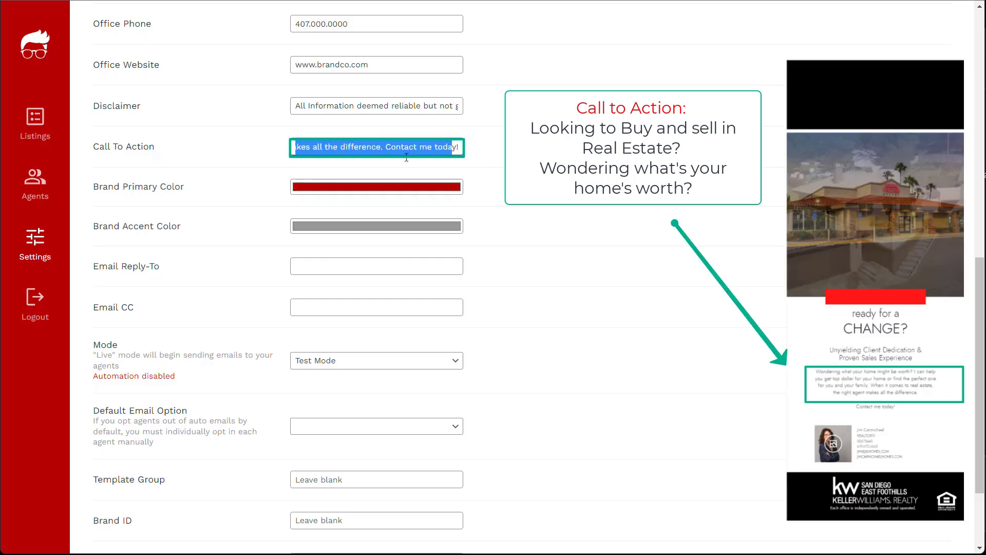
{"action": "left_click", "coordinate": [342, 193]}
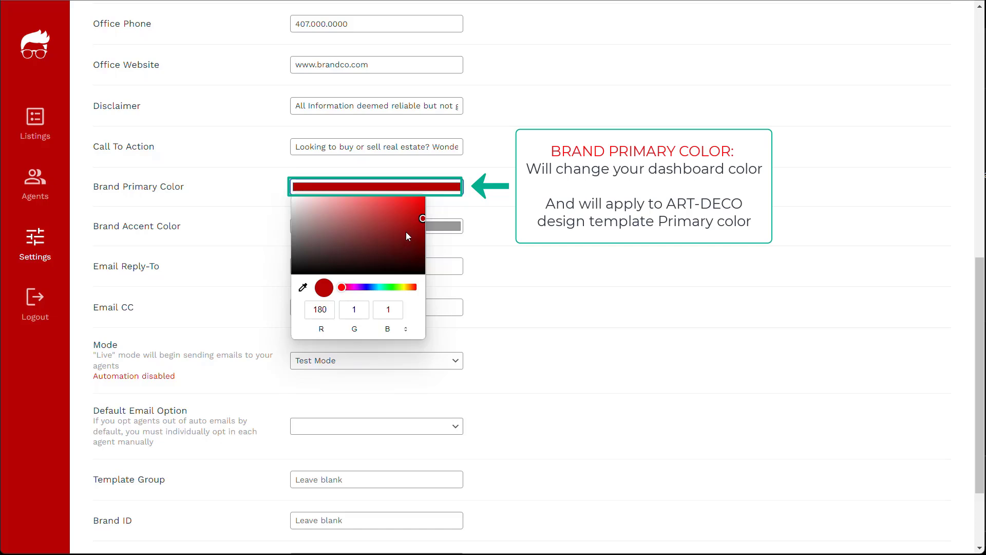
Step: Drag the brand primary colour to black, cycle through HSL and hex formats, then close the picker
{"action": "left_click_drag", "start_coordinate": [400, 231], "coordinate": [288, 279]}
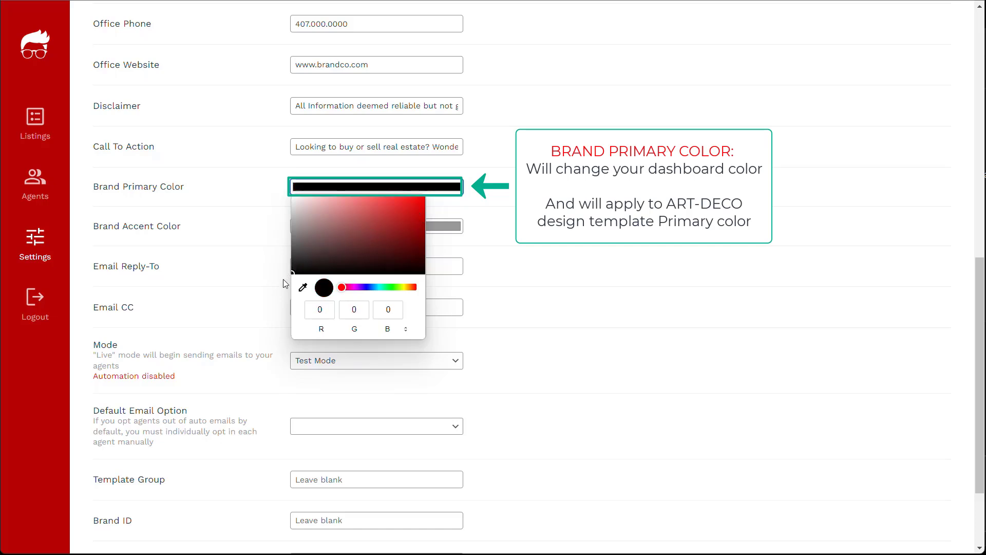
{"action": "left_click", "coordinate": [406, 329]}
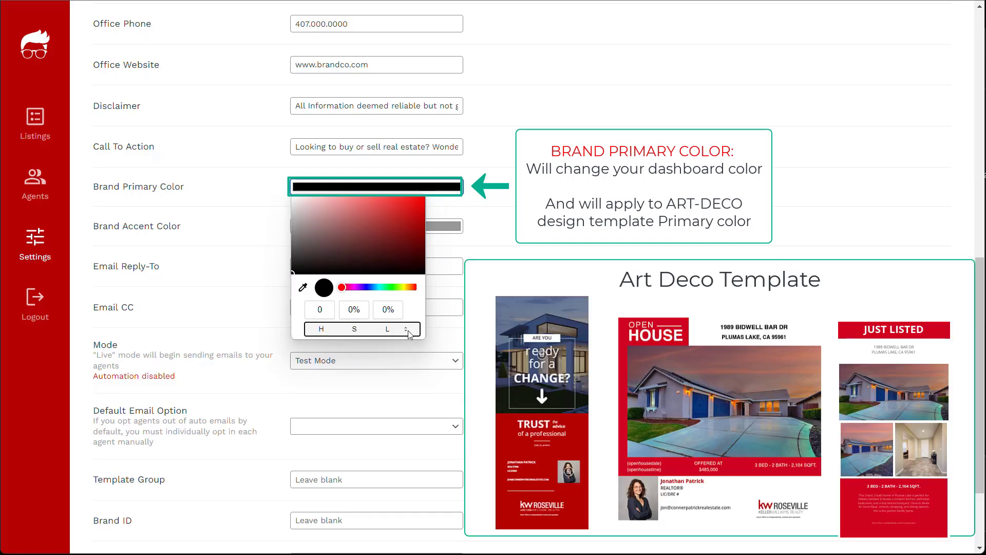
{"action": "left_click", "coordinate": [407, 329]}
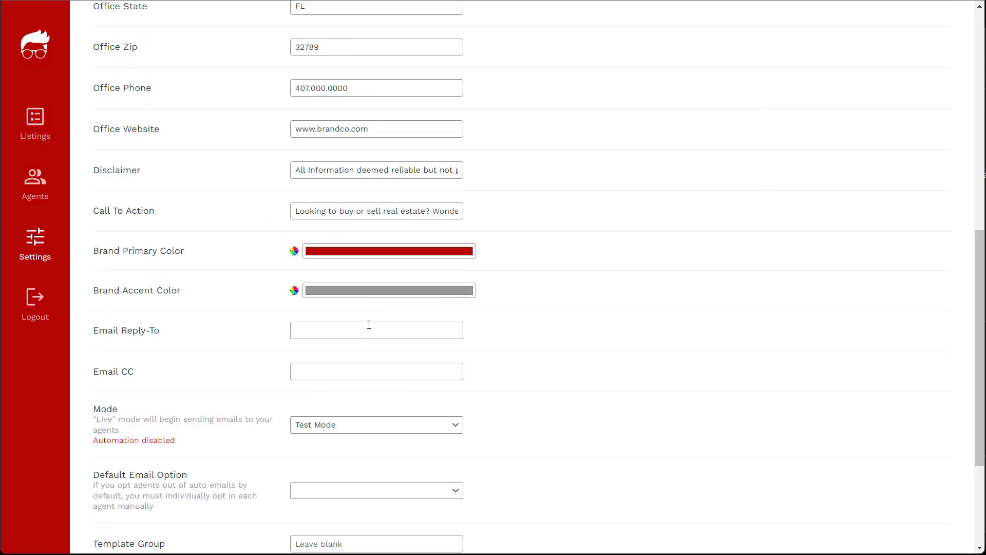
{"action": "left_click", "coordinate": [365, 331]}
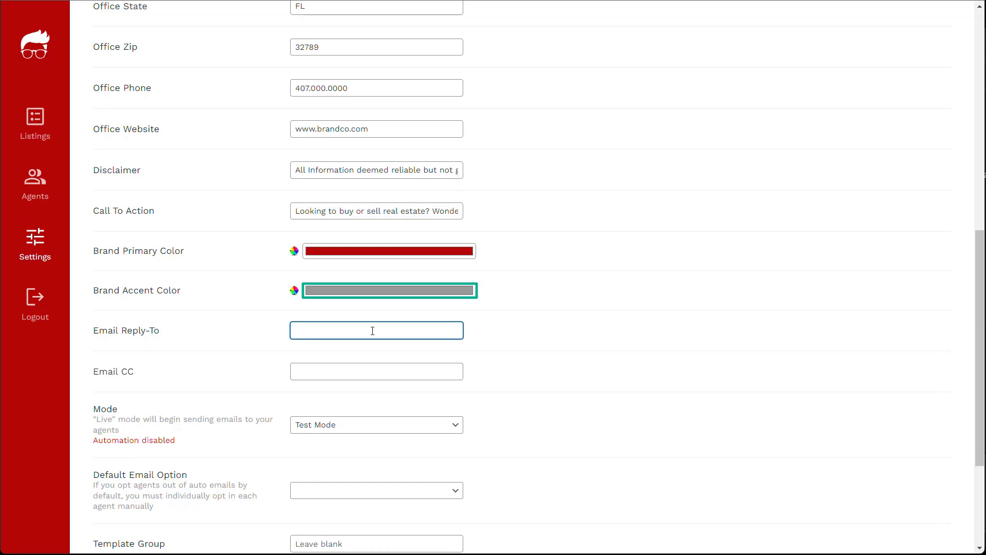
{"action": "left_click", "coordinate": [354, 370]}
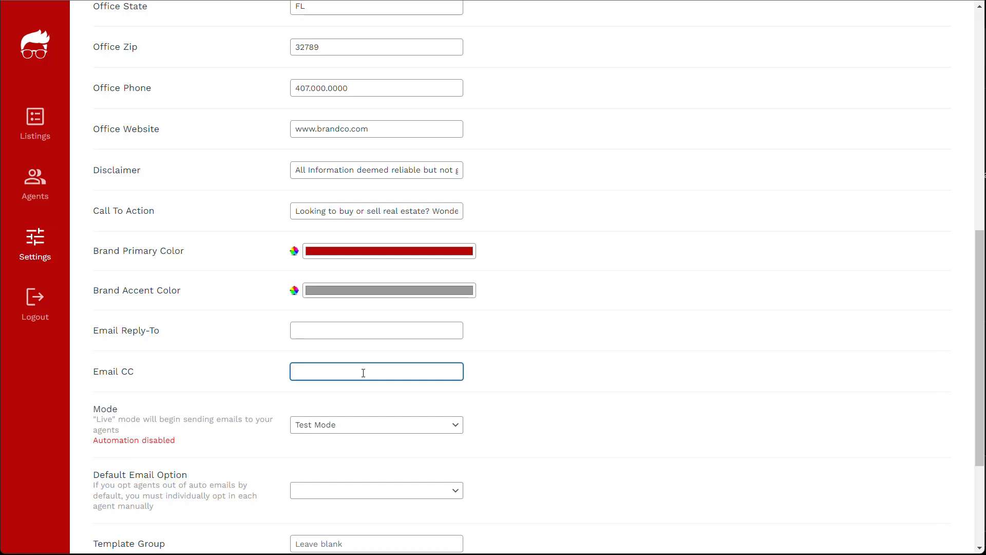
{"action": "scroll", "coordinate": [355, 354], "scroll_direction": "down", "scroll_amount": 1}
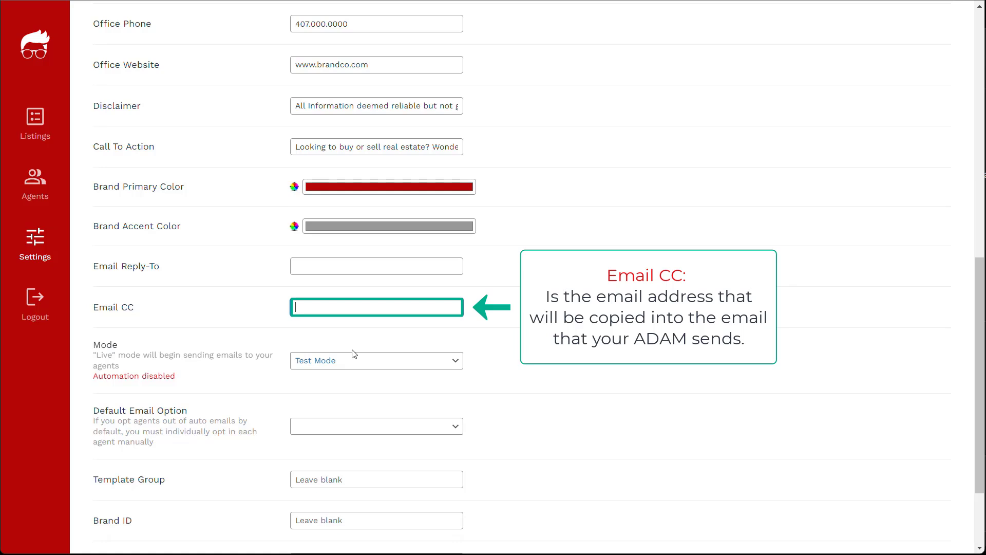
Step: Choose Live Mode and set Default Email Option to Opt-in by default
{"action": "scroll", "coordinate": [354, 354], "scroll_direction": "down", "scroll_amount": 1}
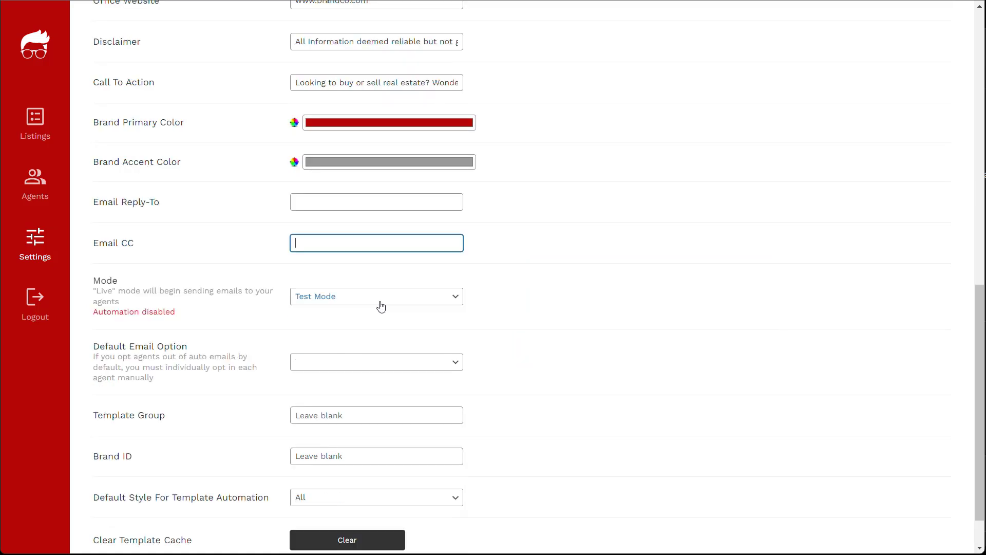
{"action": "left_click", "coordinate": [380, 303]}
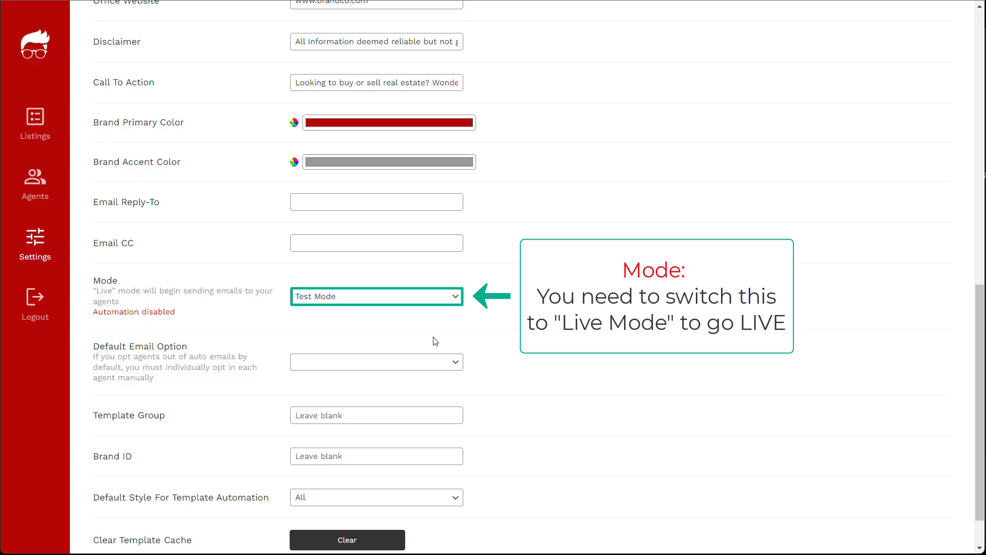
{"action": "left_click", "coordinate": [359, 370]}
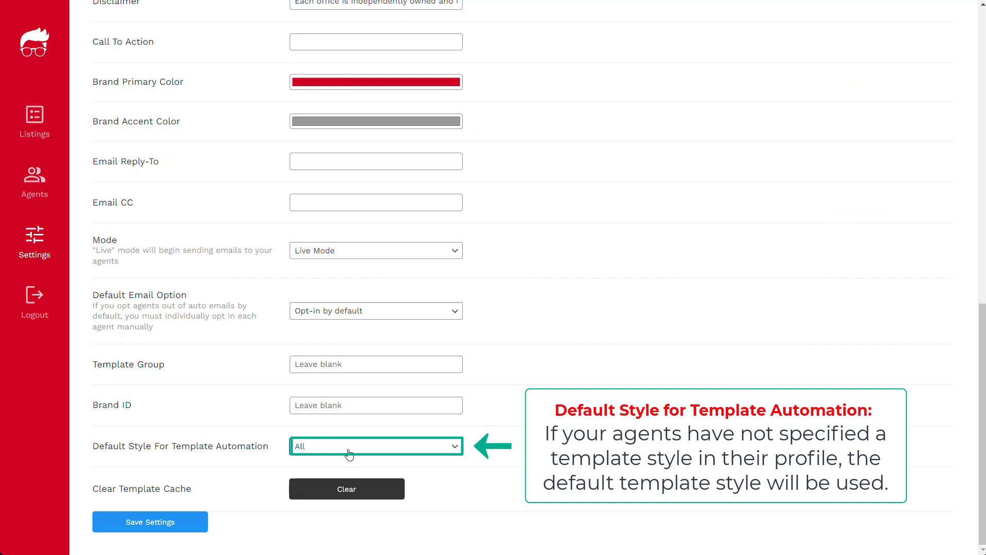
{"action": "left_click", "coordinate": [349, 454]}
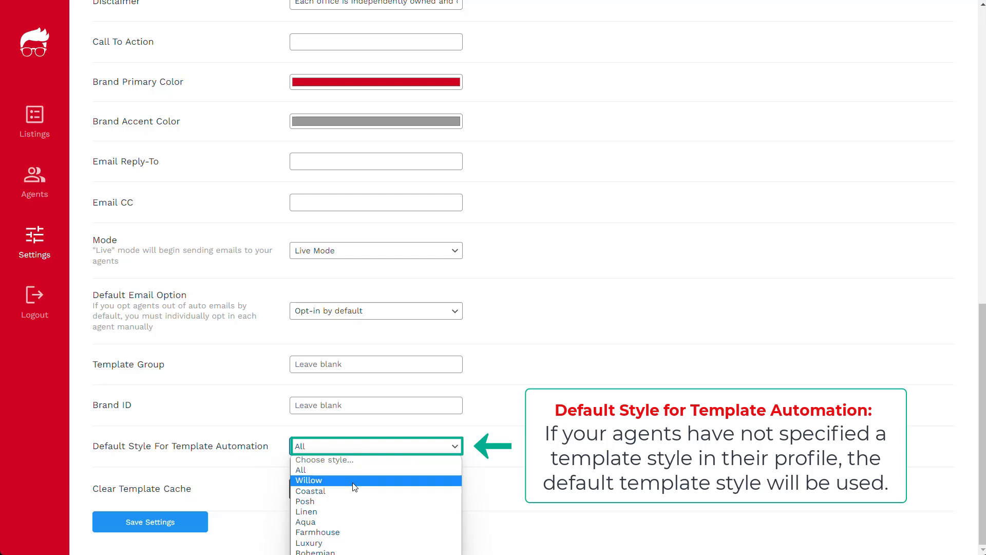
{"action": "left_click", "coordinate": [376, 470]}
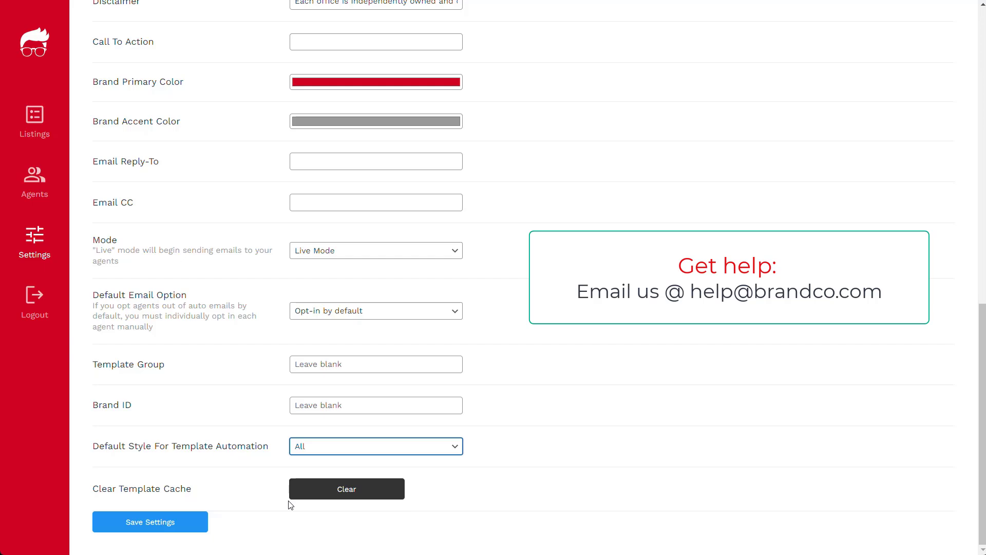
Step: Scroll the Settings page, then log out via the sidebar Logout link
{"action": "scroll", "coordinate": [437, 362], "scroll_direction": "up", "scroll_amount": 5}
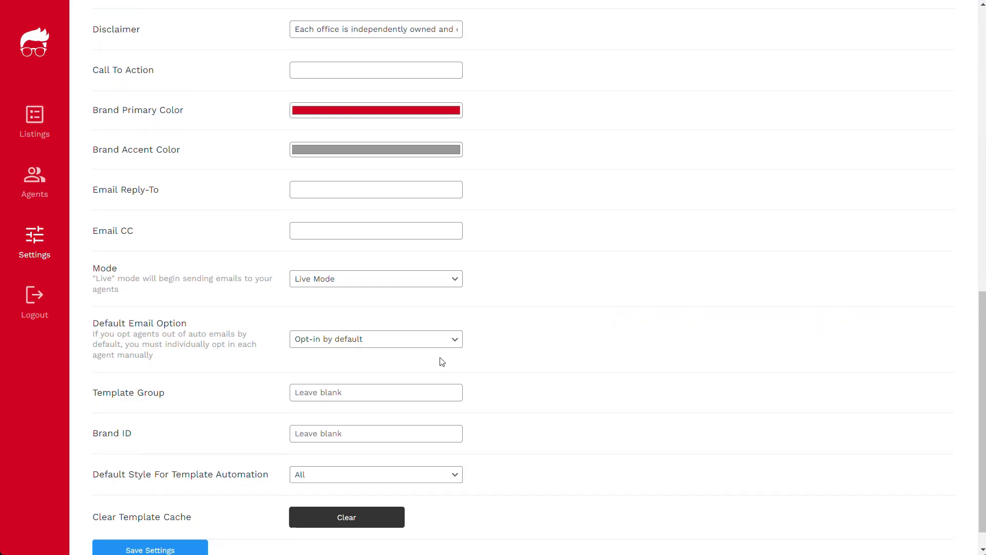
{"action": "scroll", "coordinate": [442, 354], "scroll_direction": "down", "scroll_amount": 5}
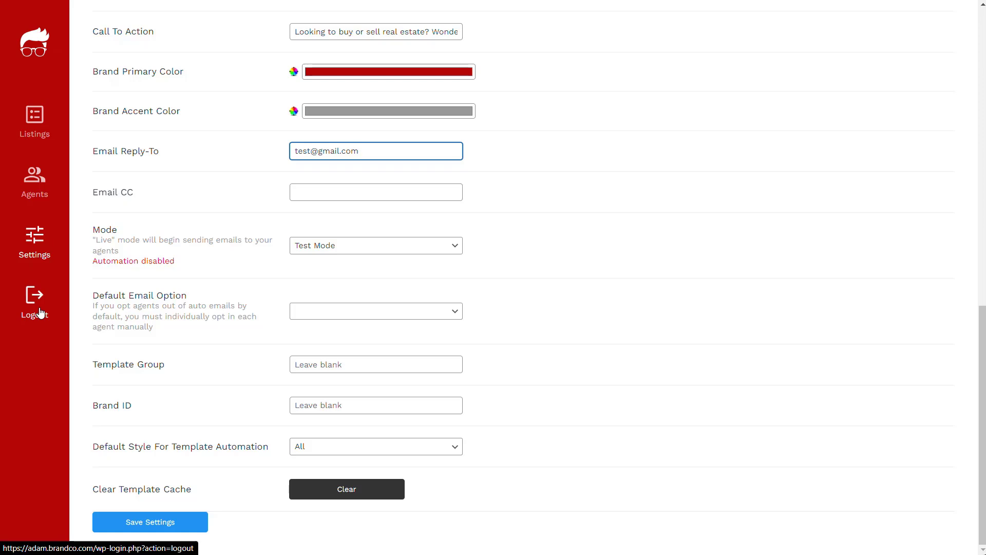
{"action": "left_click", "coordinate": [37, 310]}
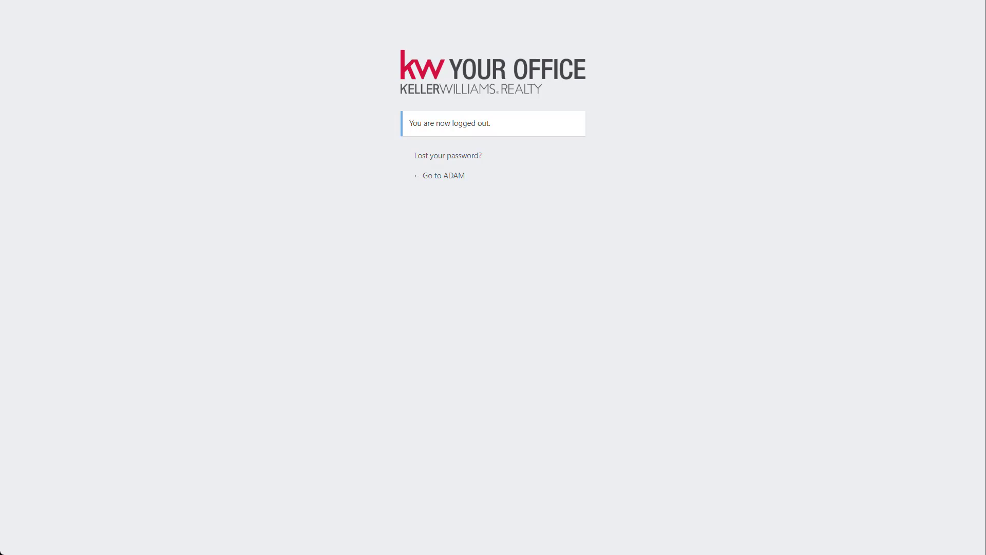
Step: Reload the adam.brandco.com logged-out login page
{"action": "key", "text": "ctrl+l"}
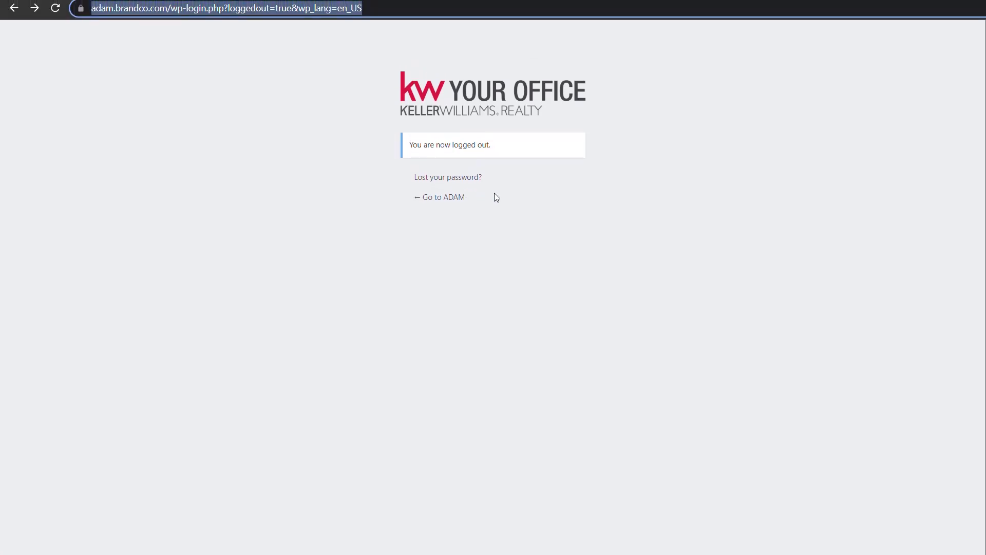
{"action": "left_click", "coordinate": [55, 8]}
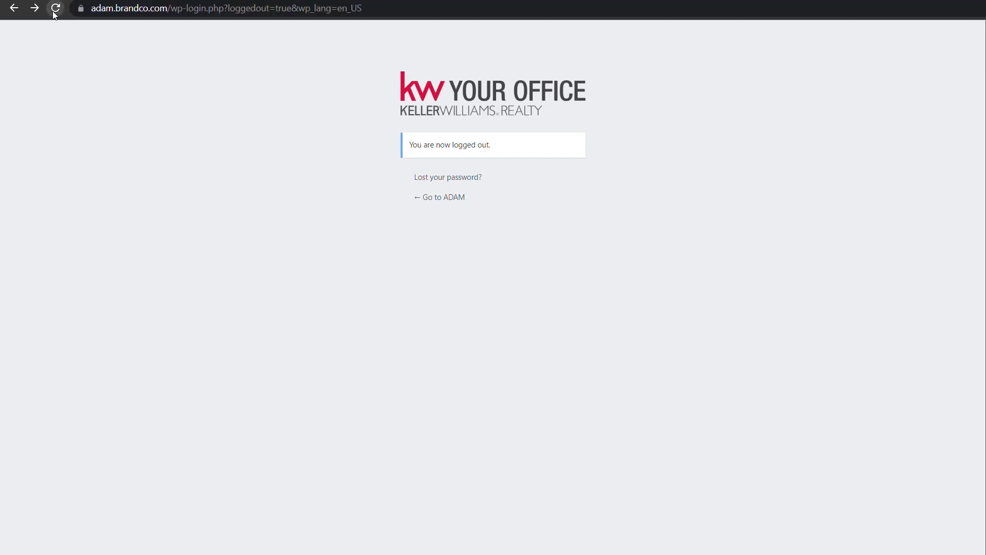